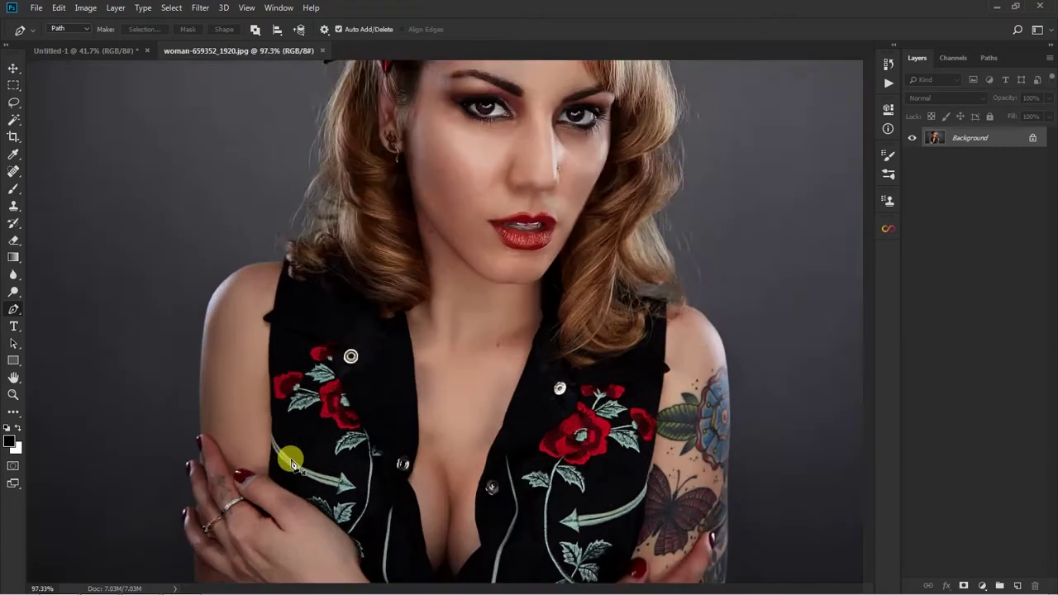
Zoom into the hands and anchor a pen path at the bottom edge, curving around the lowest fingertip.
scroll(289, 441, up, 5)
scroll(345, 389, up, 3)
scroll(344, 387, up, 2)
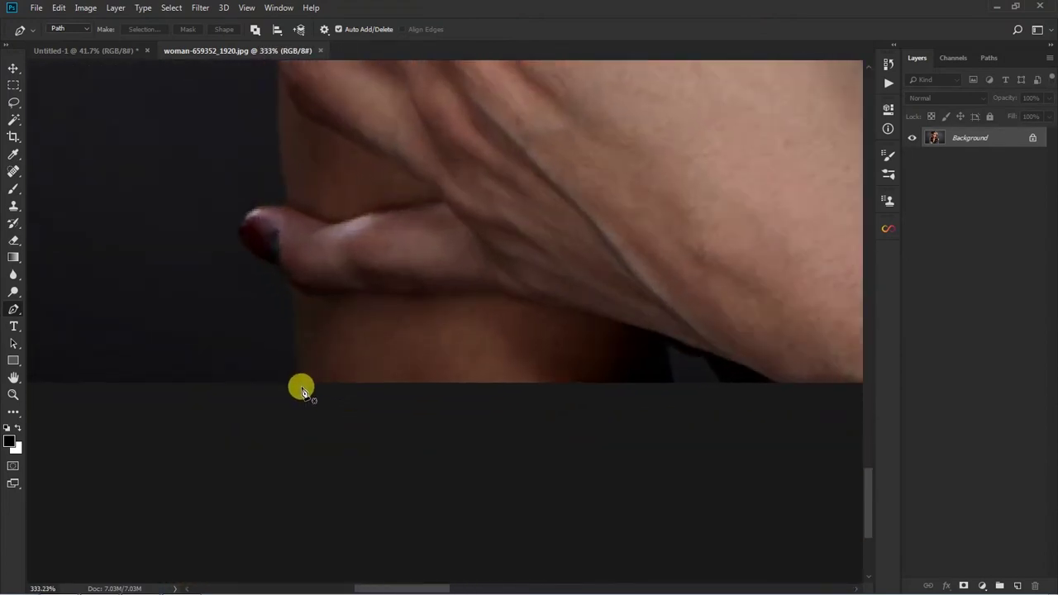
click(302, 388)
scroll(302, 392, up, 1)
scroll(357, 383, up, 1)
drag(370, 398, 291, 306)
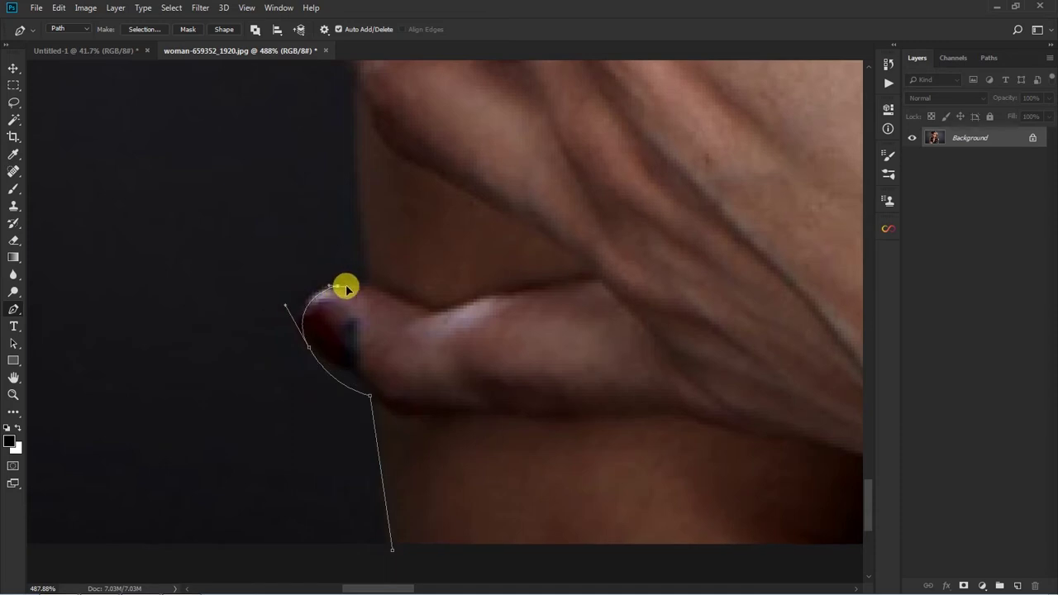
drag(354, 176, 410, 418)
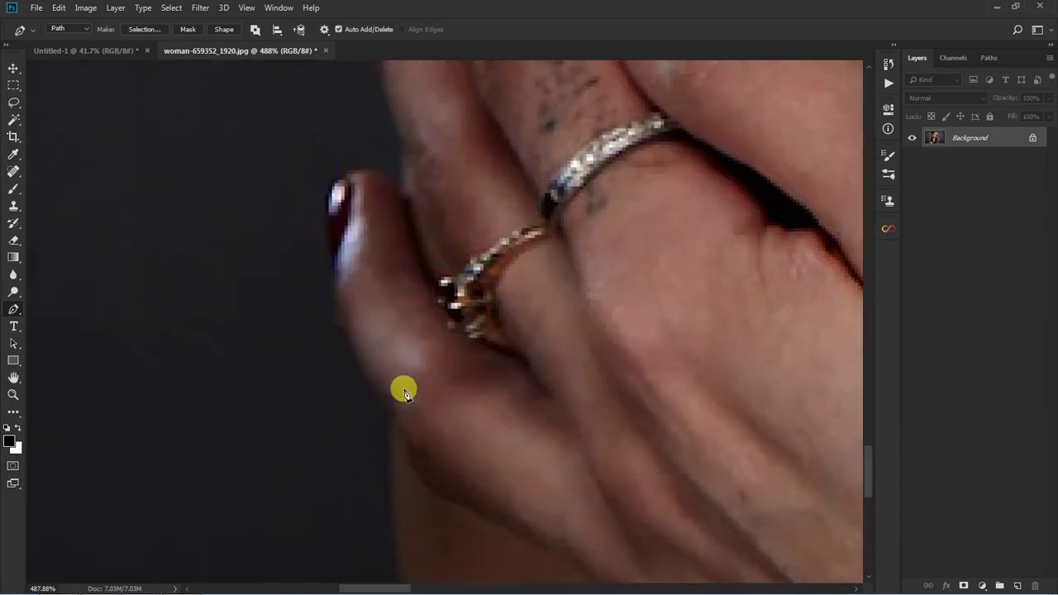
scroll(405, 392, down, 3)
scroll(397, 468, up, 1)
scroll(411, 467, up, 1)
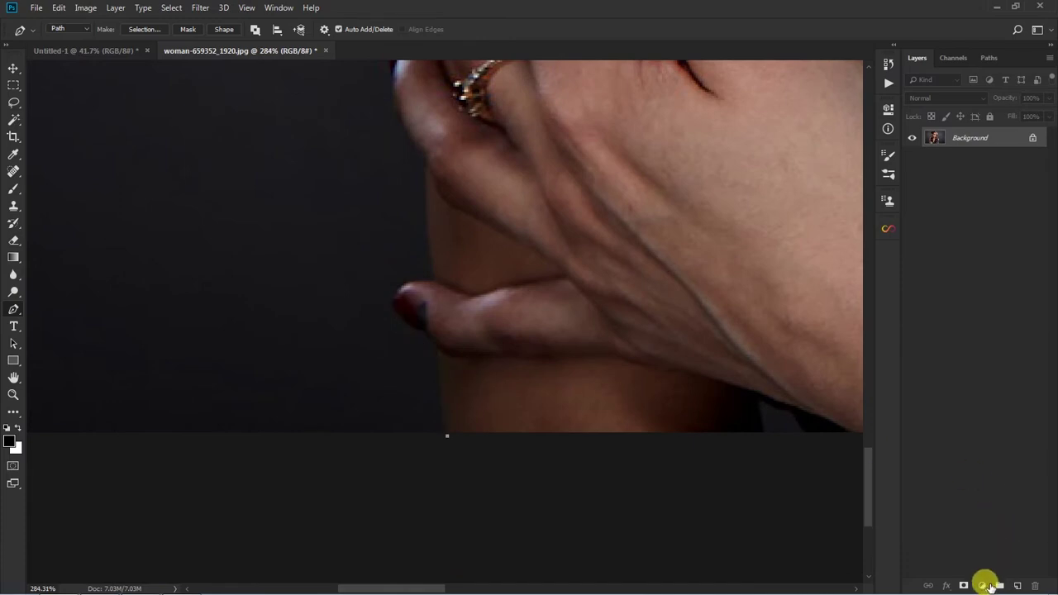
Add a Levels layer with midtones 1.89 and highlights 211, delete its mask, and reselect Background.
click(986, 584)
click(981, 406)
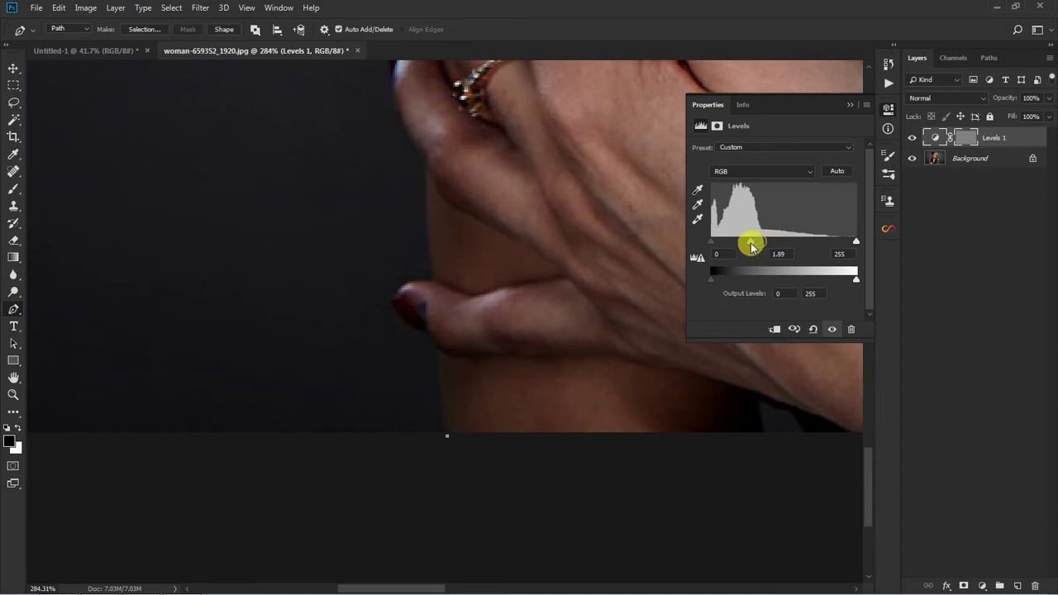
drag(784, 243, 750, 241)
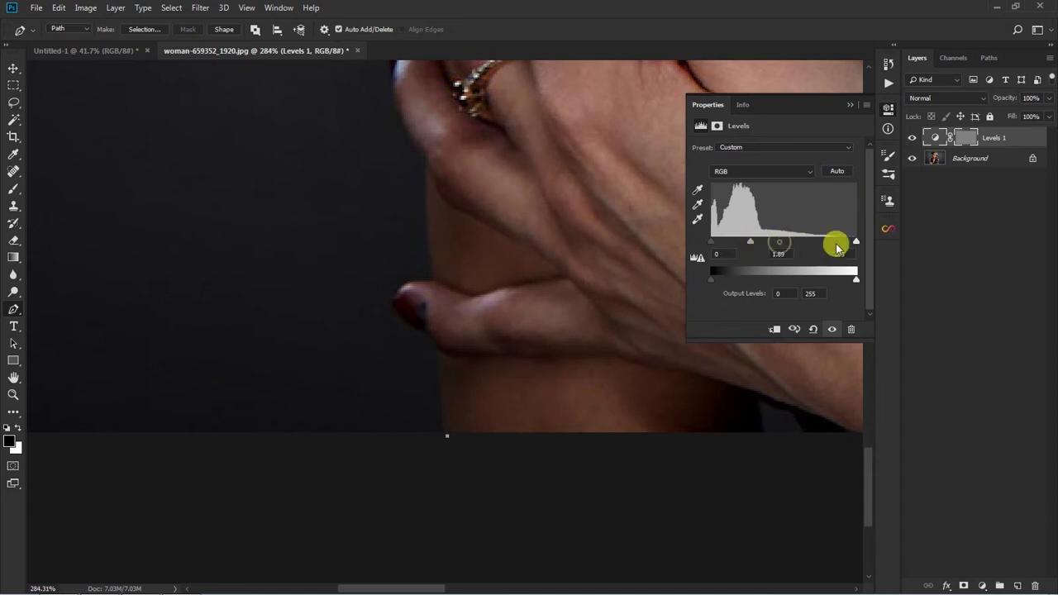
right_click(969, 141)
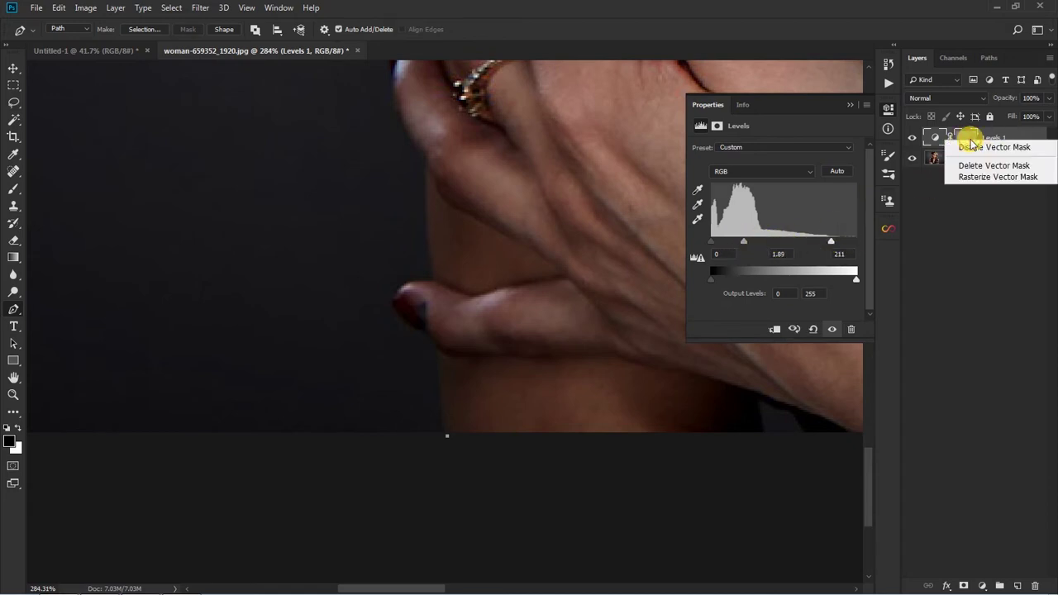
click(978, 166)
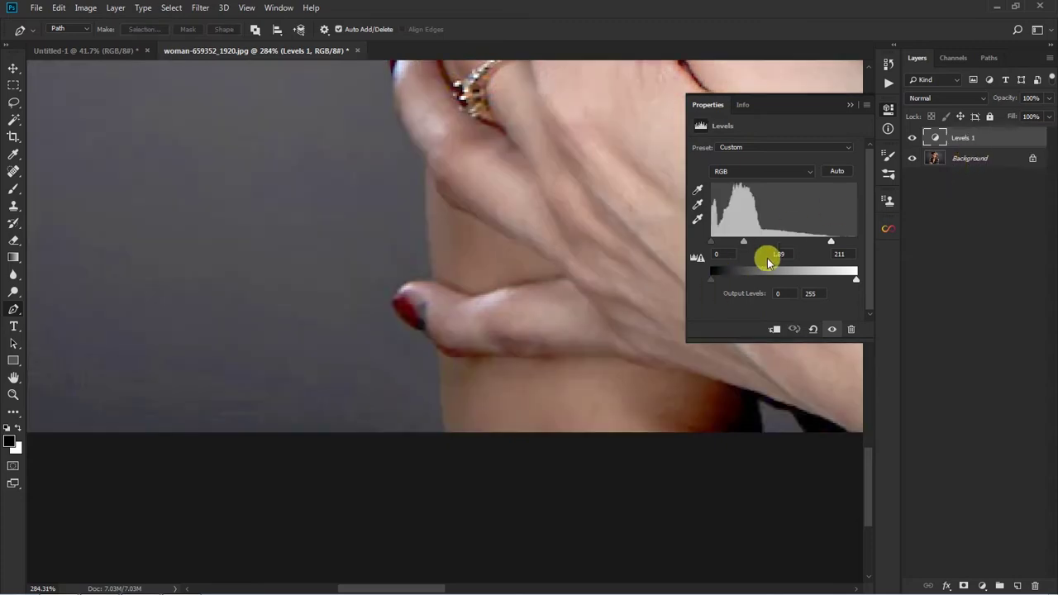
click(969, 158)
Restart the path at the bottom edge and curve it around the fingertips, undoing one misplaced anchor.
scroll(457, 362, up, 2)
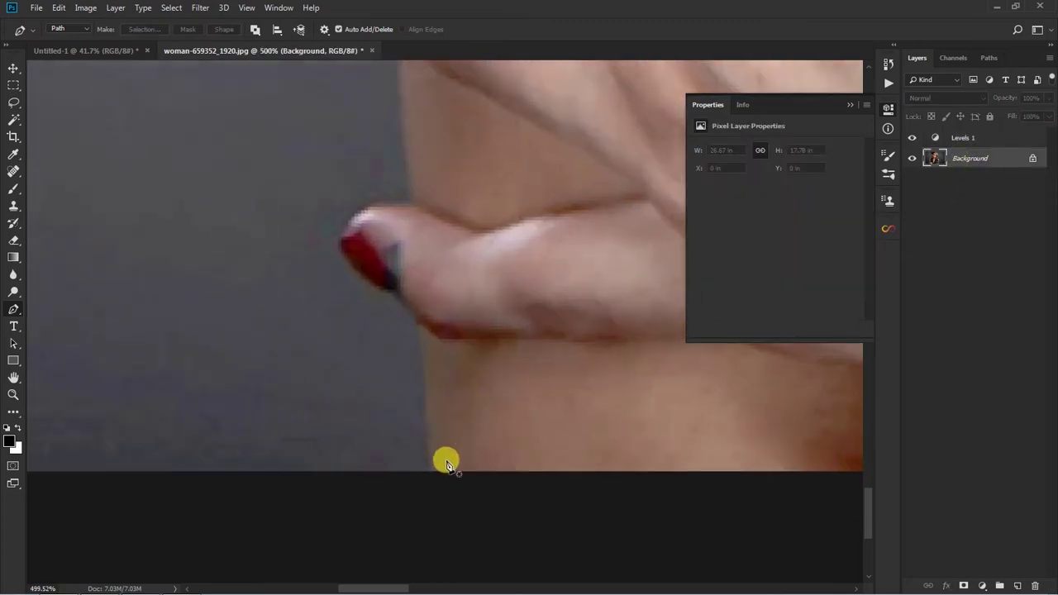
scroll(444, 461, up, 2)
click(430, 484)
click(417, 289)
scroll(439, 447, up, 3)
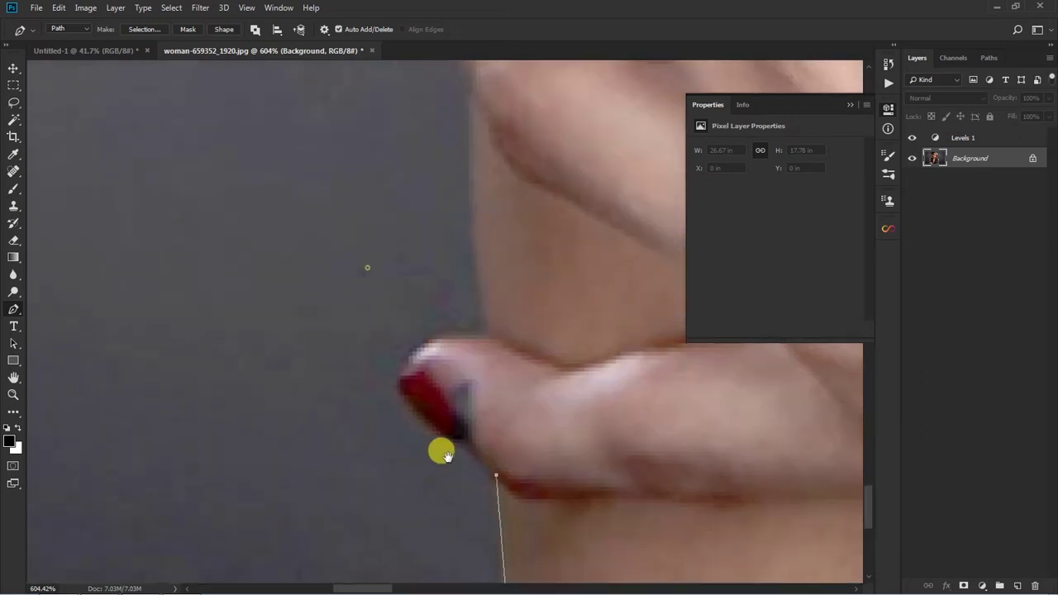
key(ctrl+z)
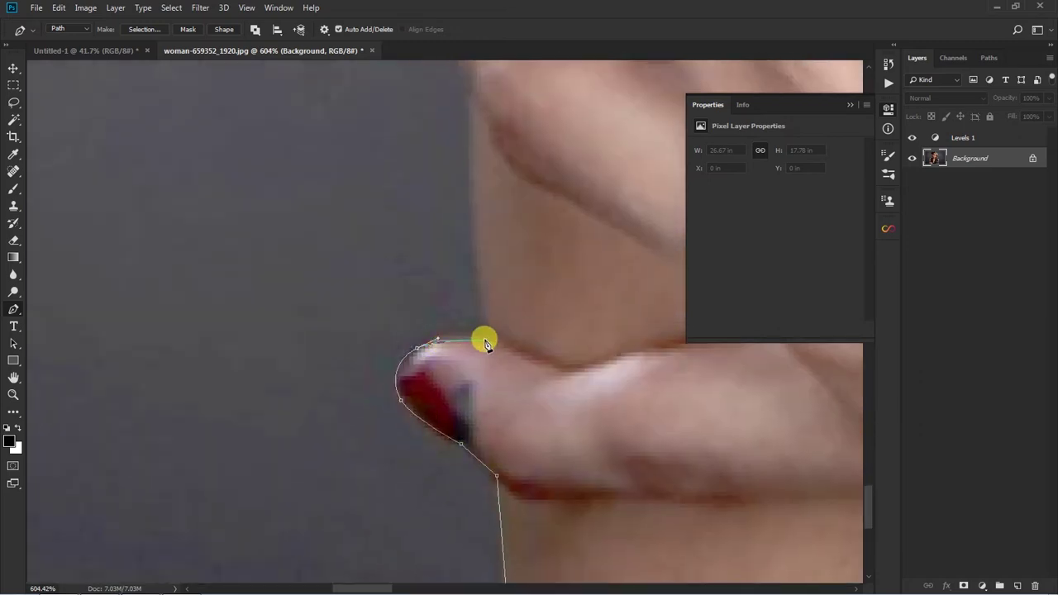
scroll(486, 343, up, 3)
scroll(473, 395, down, 2)
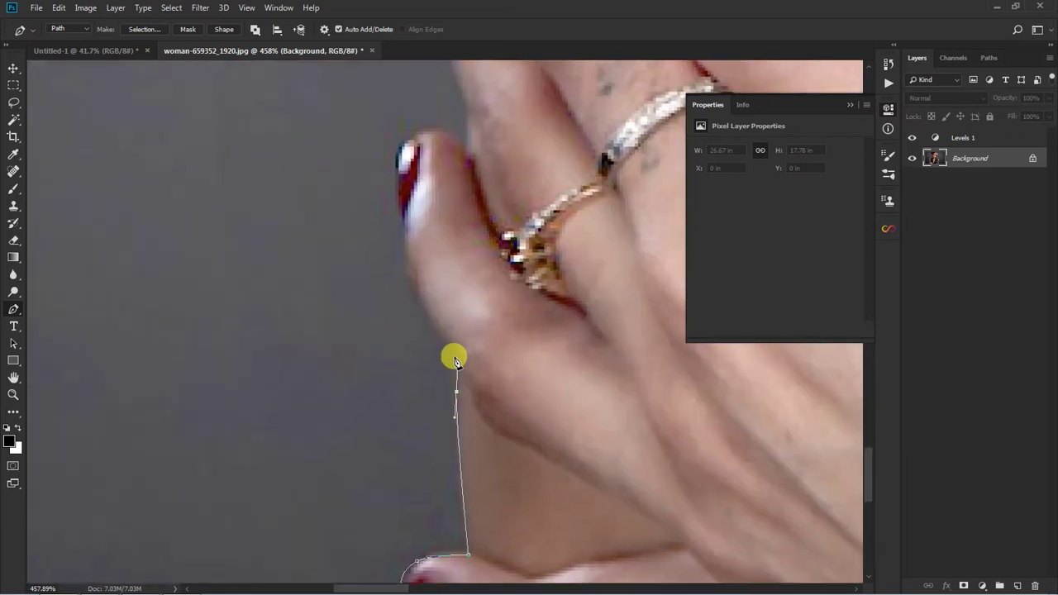
scroll(449, 389, up, 3)
drag(427, 395, 416, 350)
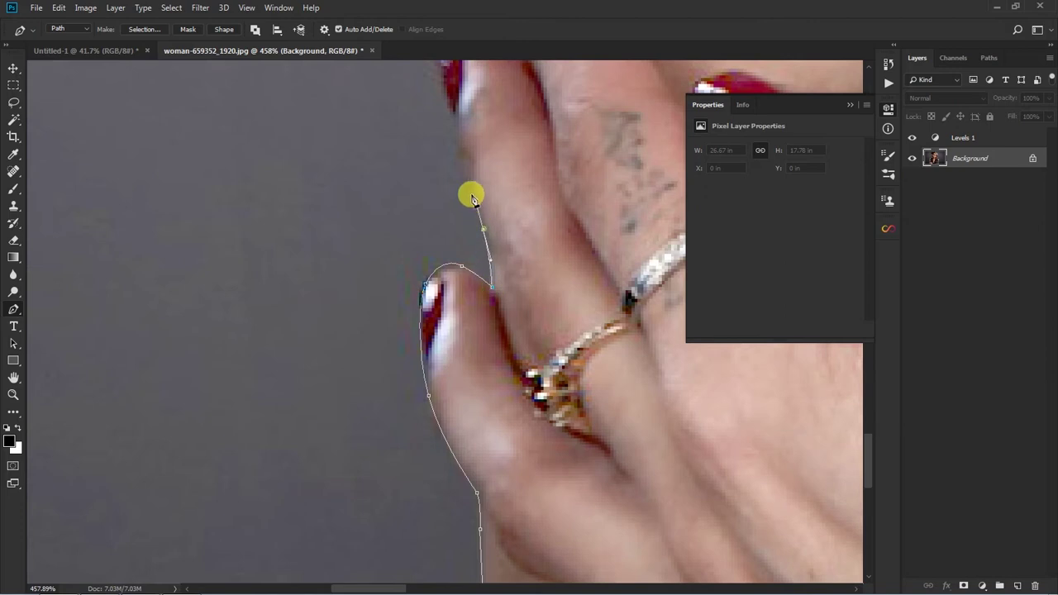
scroll(456, 390, up, 3)
scroll(446, 385, up, 2)
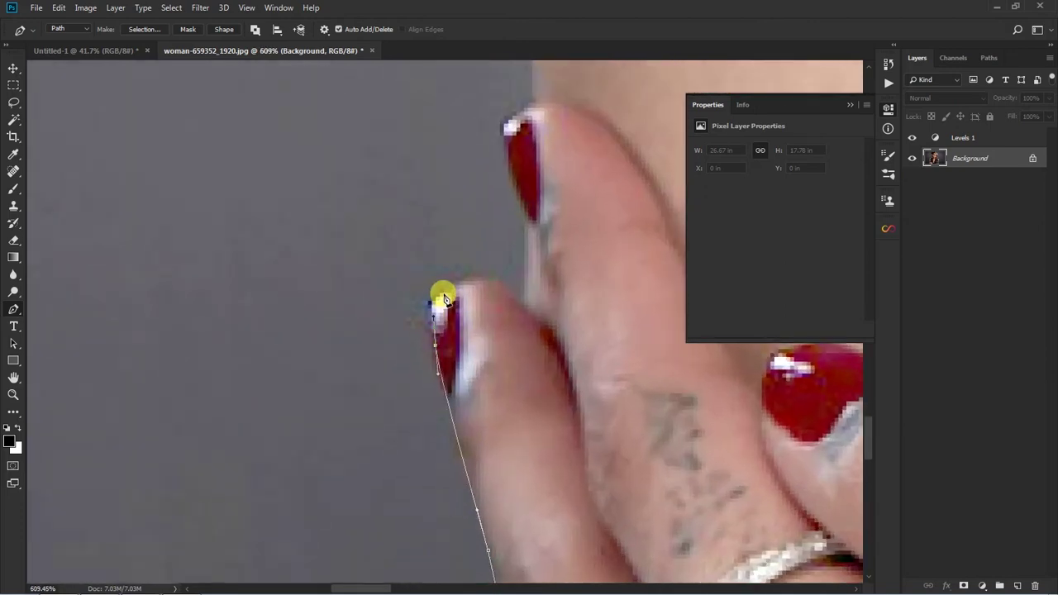
Continue the path past the upper fingertip and along the top of the shoulder toward the hair.
drag(538, 252, 506, 345)
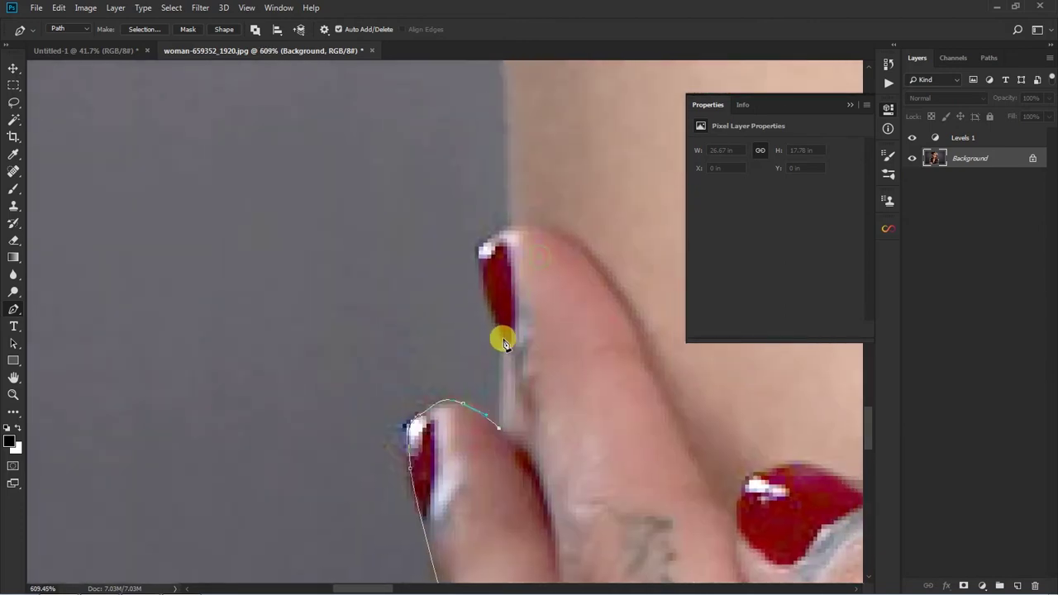
scroll(510, 229, down, 2)
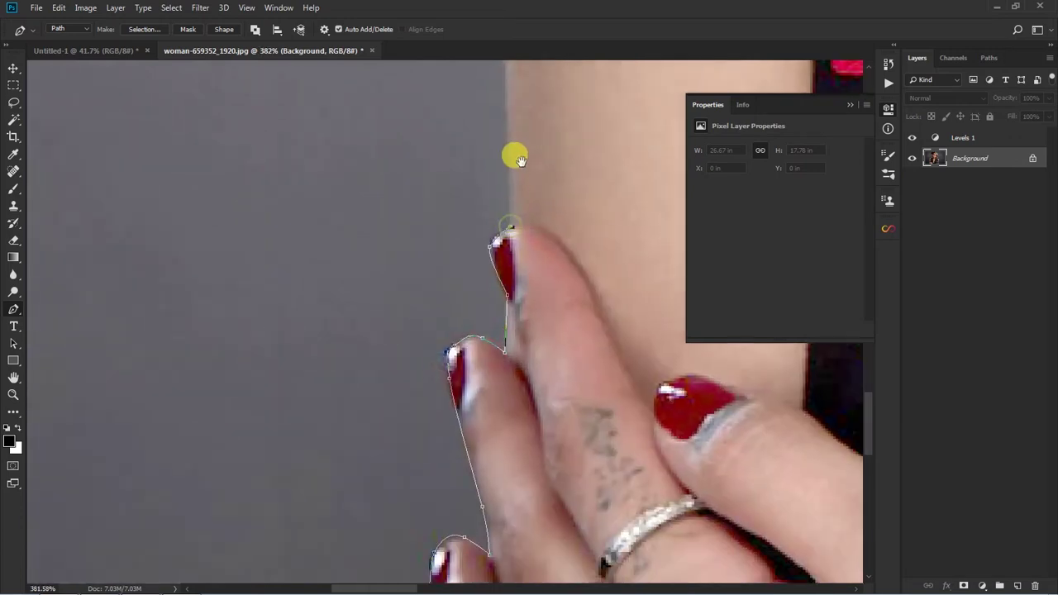
scroll(503, 464, down, 5)
mouse_move(493, 224)
mouse_down()
mouse_move(432, 319)
mouse_move(389, 326)
mouse_up()
drag(430, 277, 303, 280)
click(396, 265)
drag(465, 214, 415, 346)
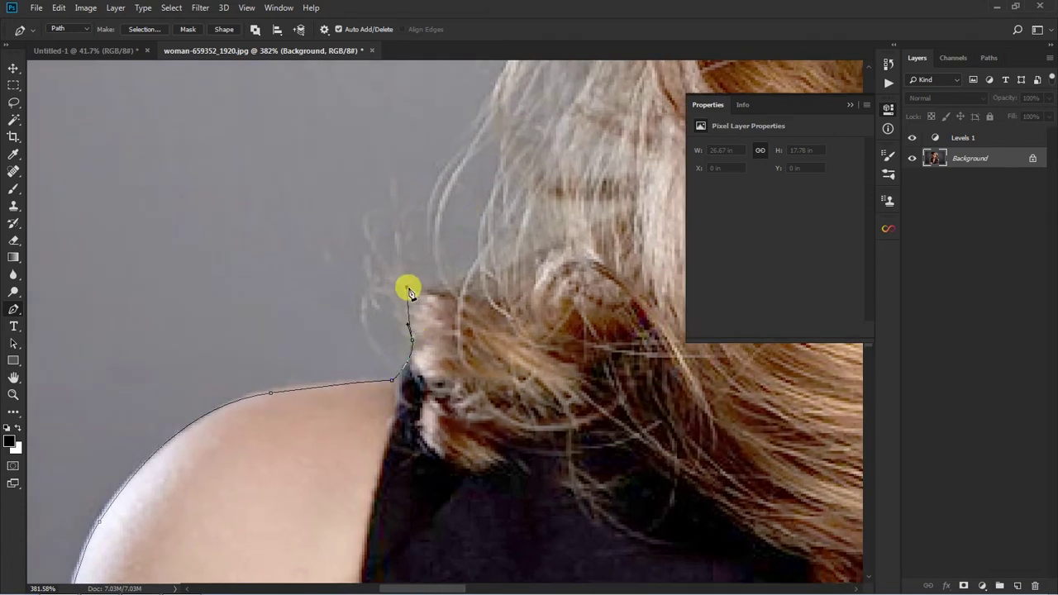
scroll(456, 330, down, 2)
drag(484, 289, 495, 364)
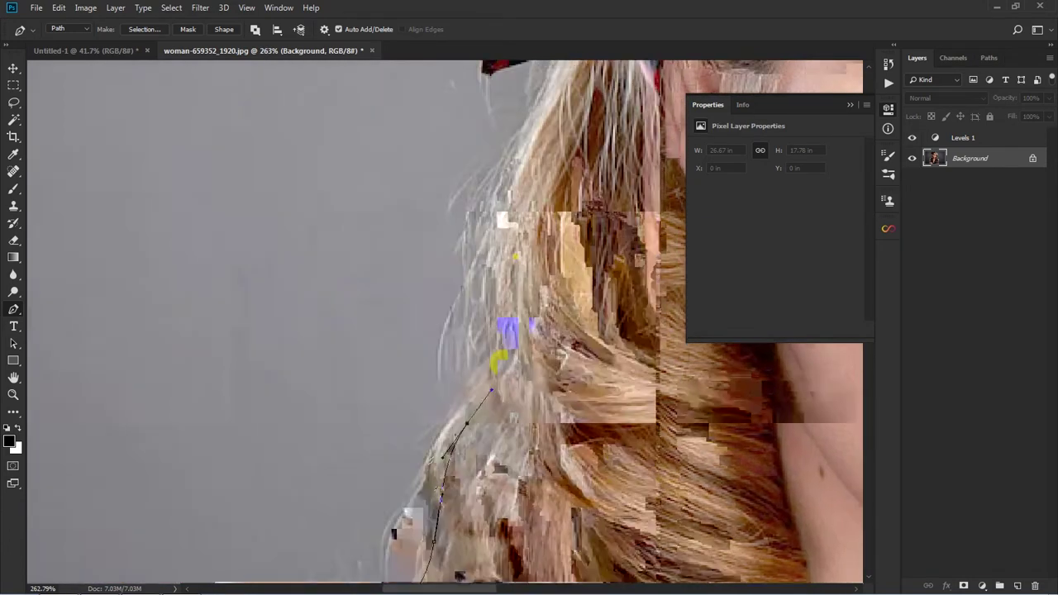
Curve the path up the red bow's edge and anchor it at the first bow tip.
scroll(517, 285, up, 3)
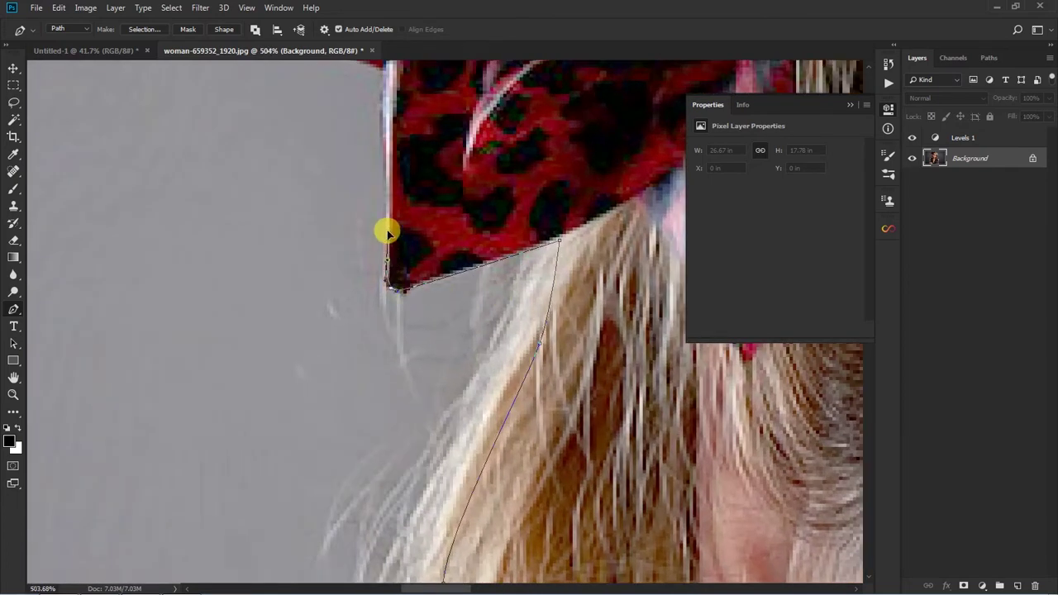
drag(387, 234, 425, 373)
drag(414, 302, 492, 343)
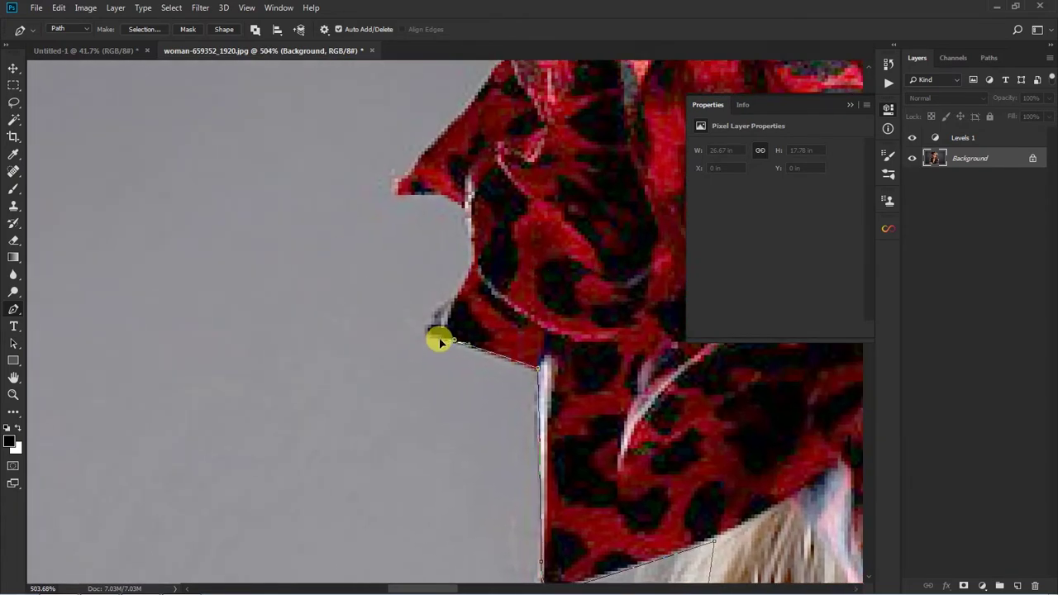
mouse_move(481, 213)
mouse_down()
mouse_move(478, 341)
mouse_move(427, 328)
mouse_up()
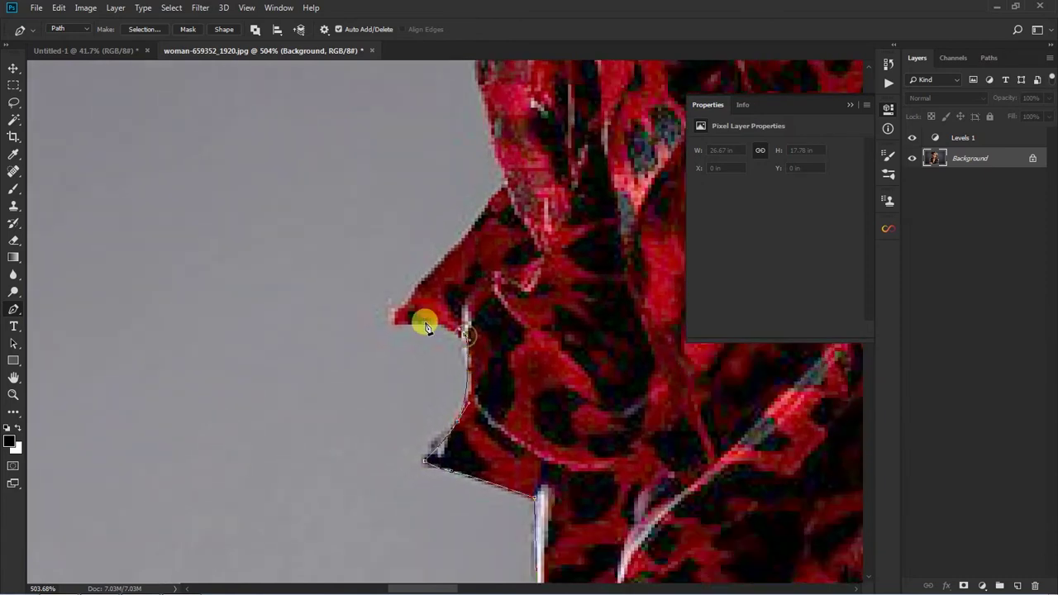
drag(537, 182, 401, 480)
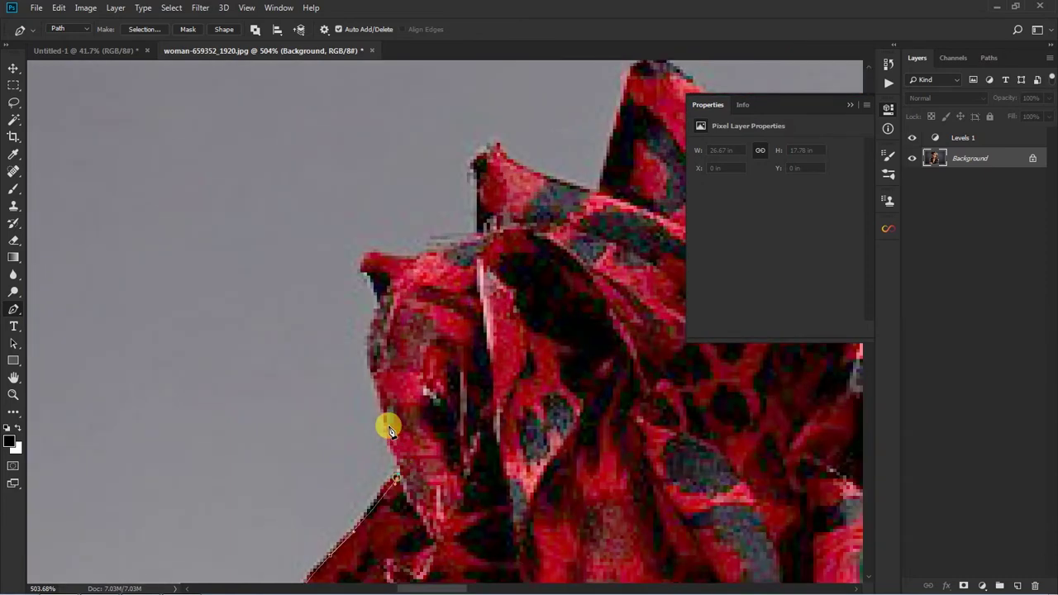
scroll(379, 302, up, 1)
click(361, 341)
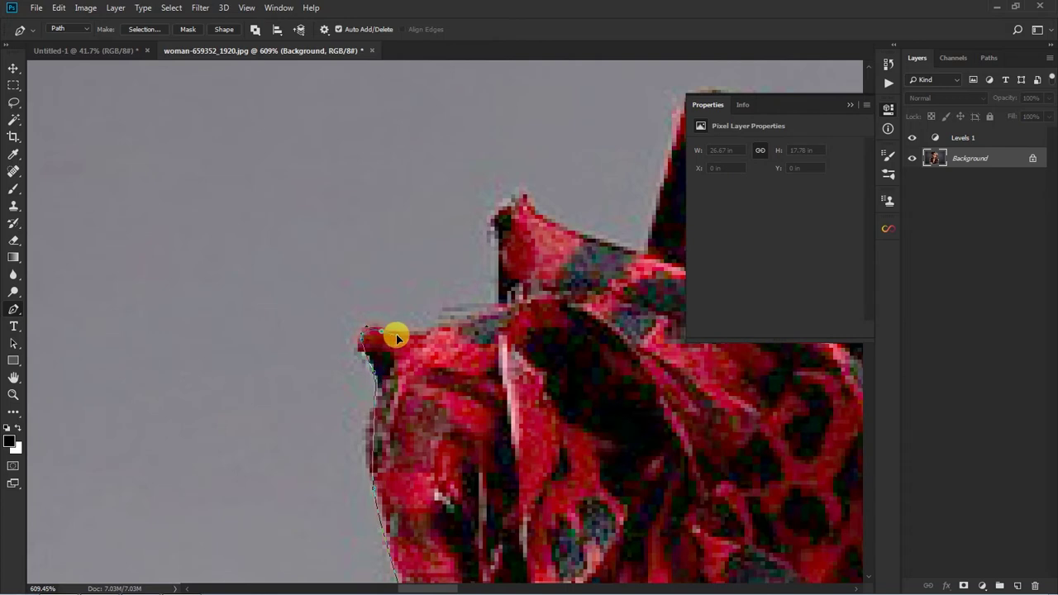
scroll(355, 351, up, 2)
scroll(331, 368, right, 3)
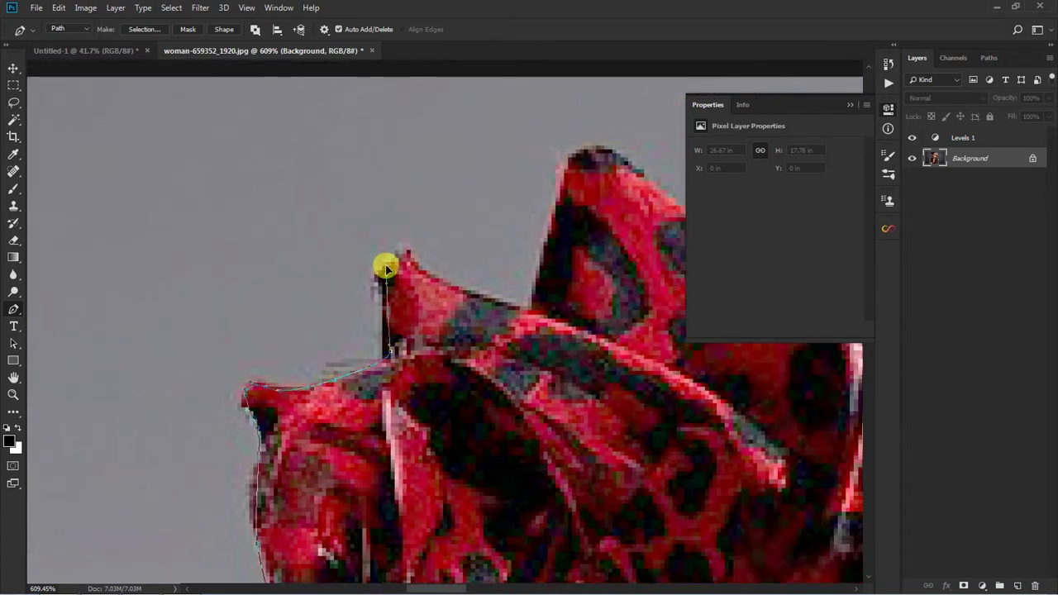
click(501, 304)
Carry the path over the next bow point and along the hairline at the crown.
scroll(501, 303, up, 4)
scroll(444, 322, right, 3)
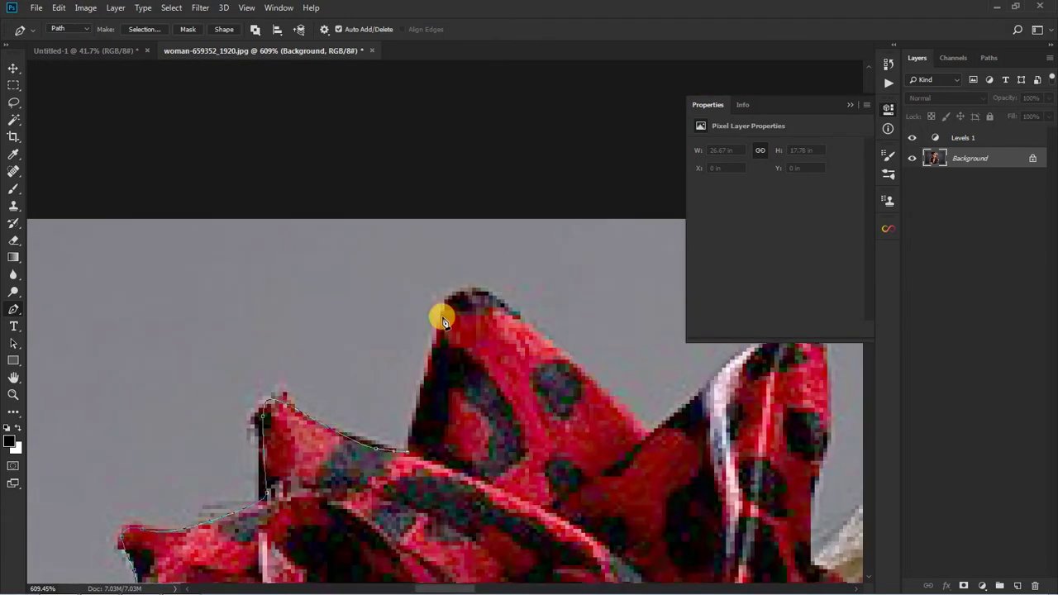
scroll(505, 347, down, 3)
scroll(449, 323, right, 6)
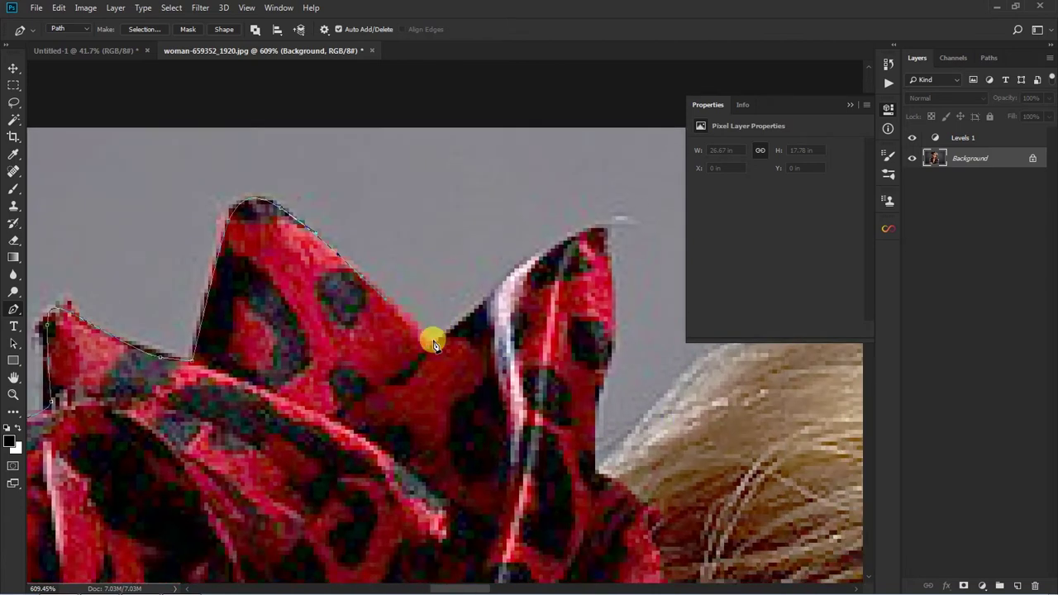
drag(610, 225, 525, 157)
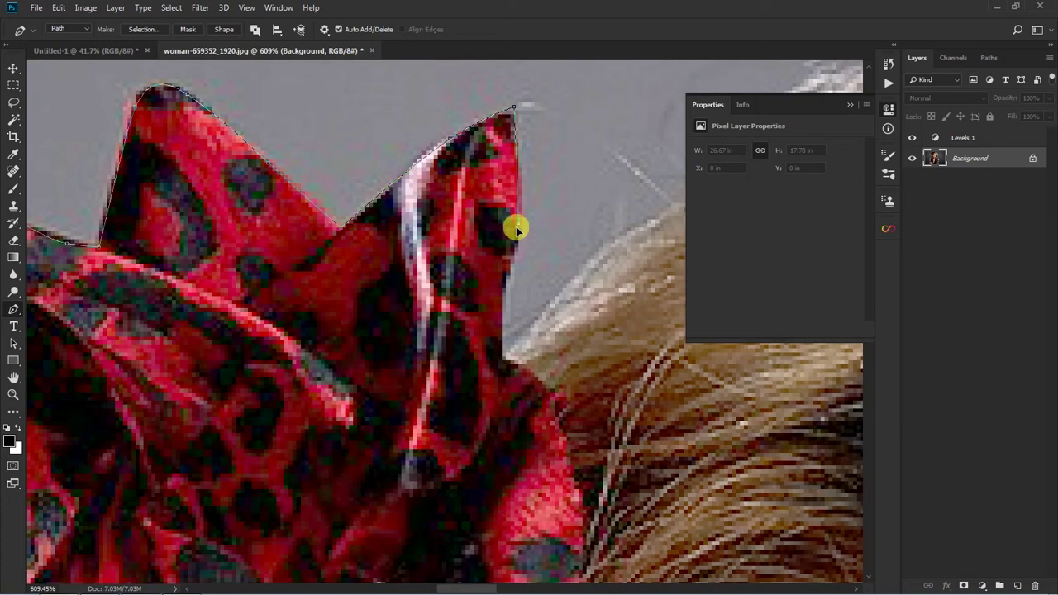
scroll(534, 343, down, 3)
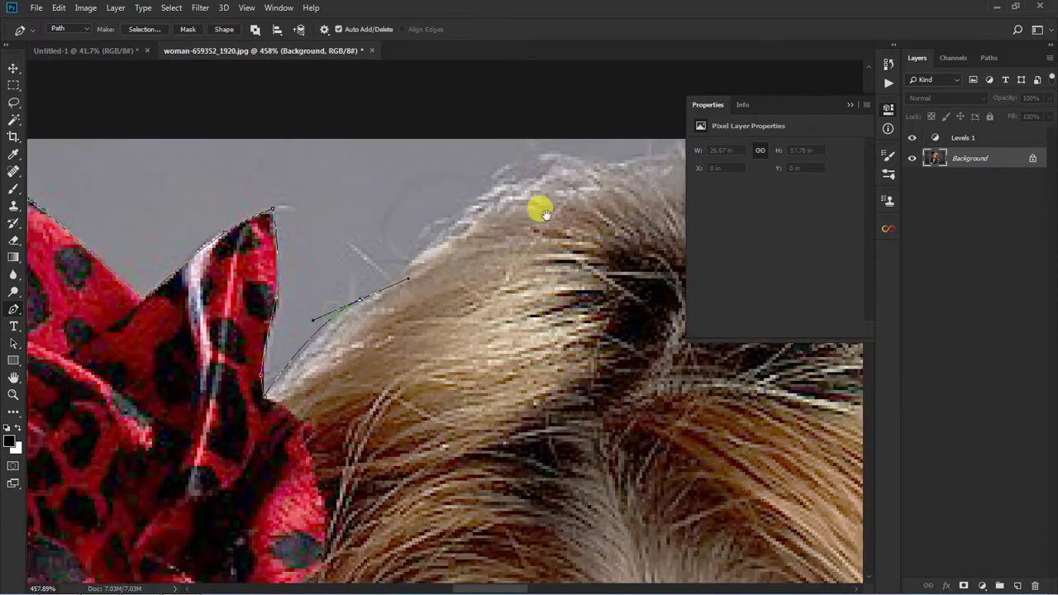
click(446, 220)
scroll(496, 245, down, 2)
Undo a misplaced segment and extend the path along the shoulder and down the arm edge.
scroll(563, 224, down, 3)
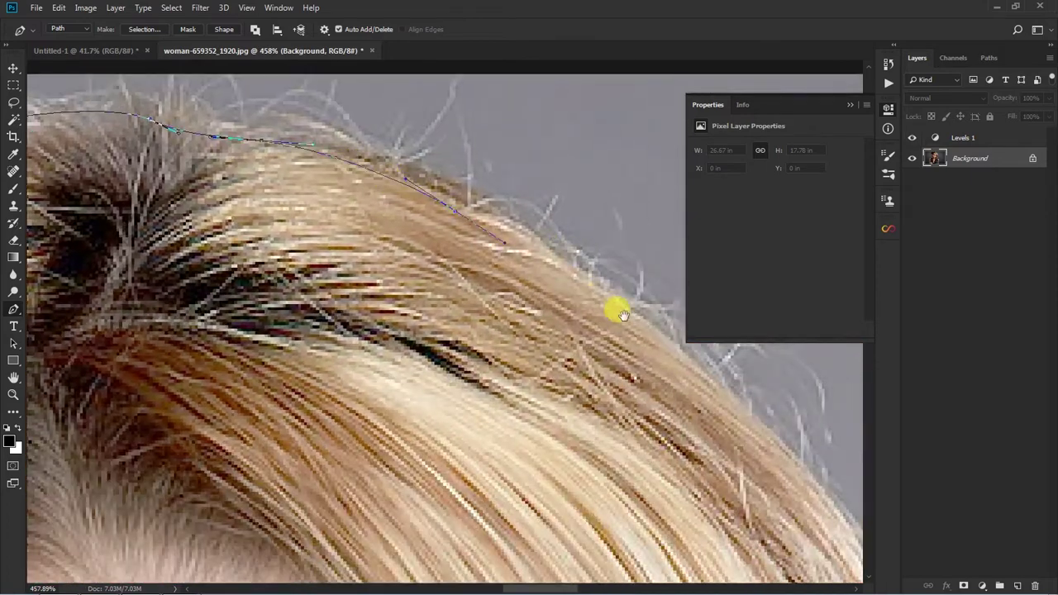
scroll(615, 307, down, 3)
scroll(421, 158, right, 2)
scroll(508, 207, down, 2)
scroll(529, 165, down, 2)
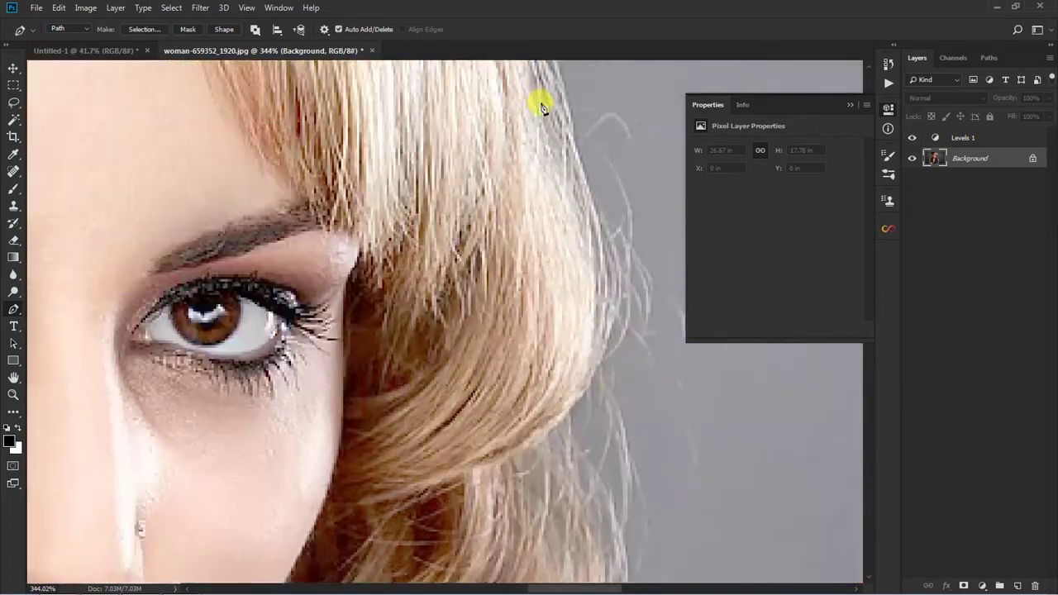
scroll(543, 99, down, 2)
scroll(560, 165, down, 2)
scroll(539, 150, down, 2)
scroll(538, 160, down, 2)
scroll(501, 160, down, 1)
scroll(520, 118, down, 2)
scroll(504, 141, down, 2)
scroll(441, 201, down, 1)
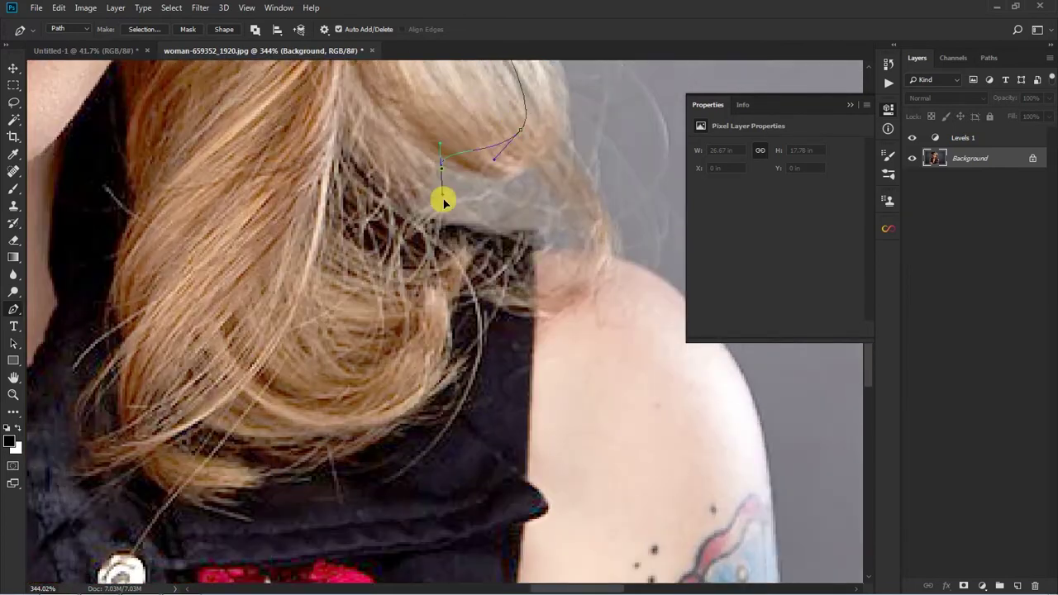
scroll(347, 149, up, 2)
scroll(300, 165, up, 2)
key(ctrl+z)
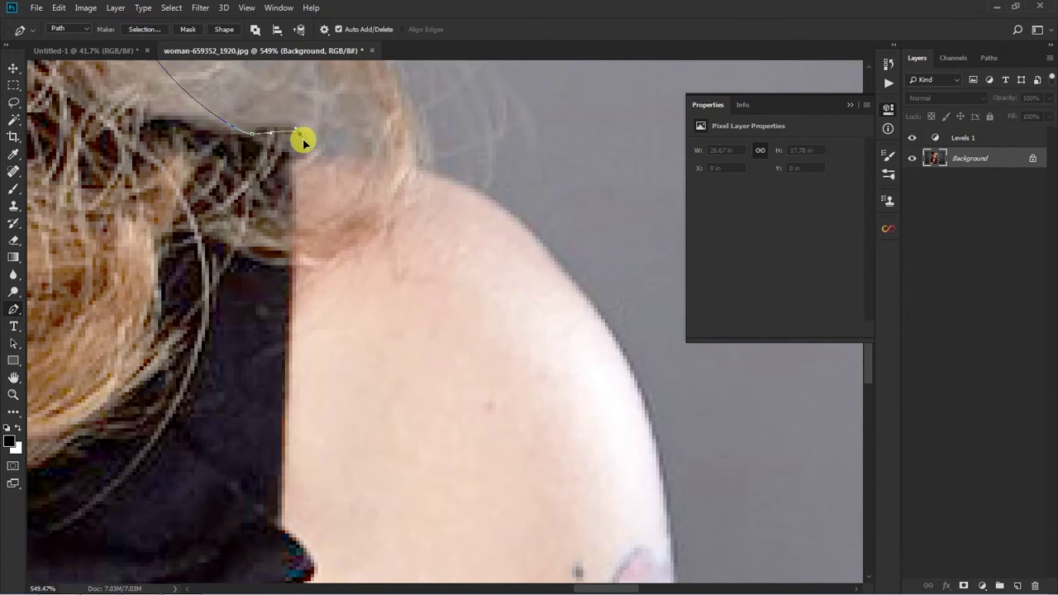
scroll(419, 183, down, 2)
drag(483, 190, 534, 258)
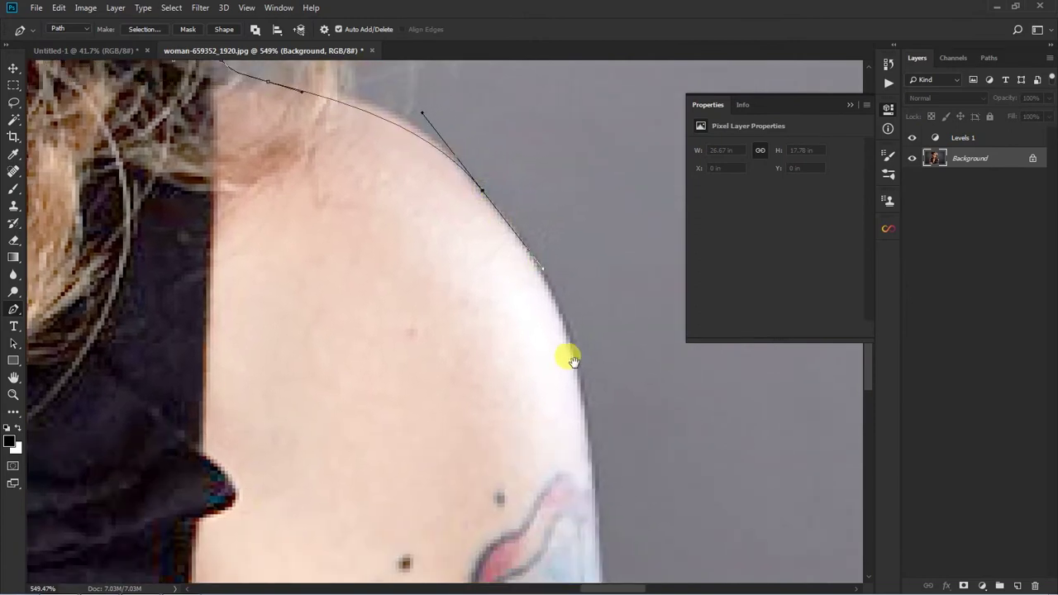
drag(573, 361, 505, 179)
Finish the outline along the finger edge, around the fingertip and below the fingers.
scroll(537, 372, down, 1)
scroll(550, 414, down, 2)
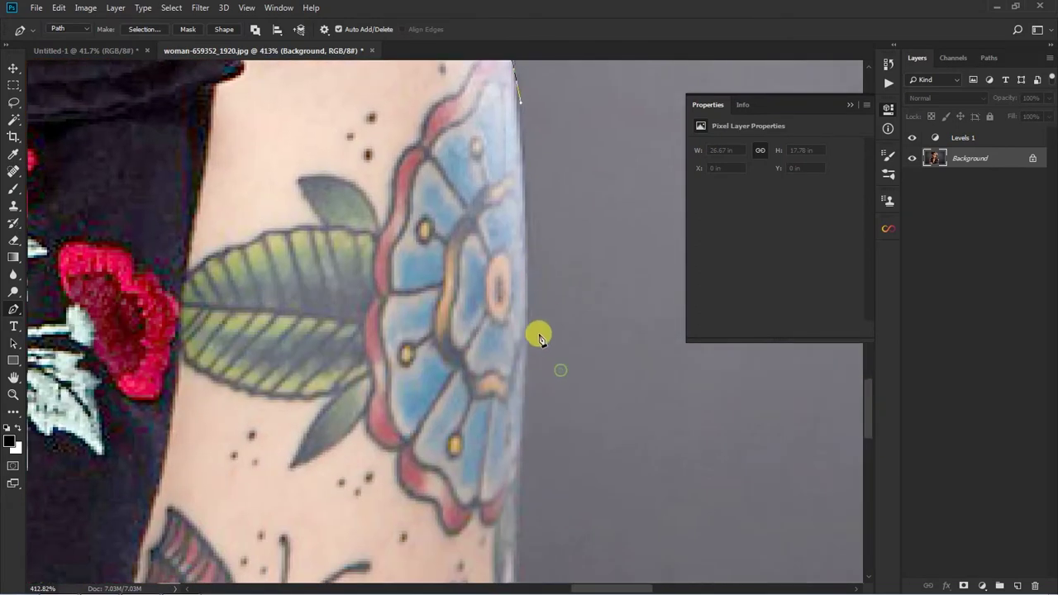
scroll(508, 414, down, 5)
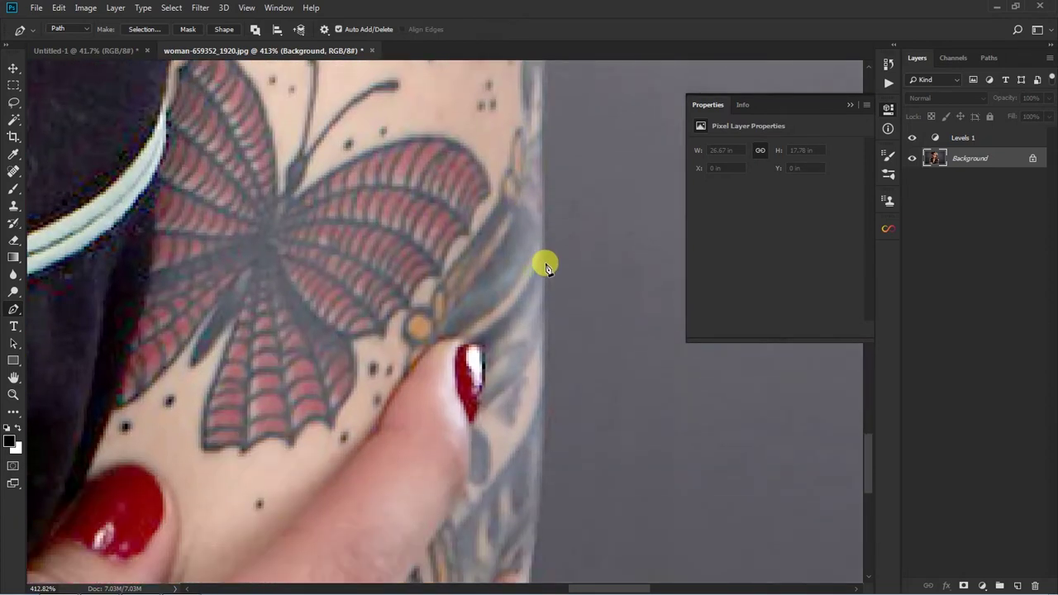
scroll(529, 330, down, 3)
scroll(529, 284, down, 2)
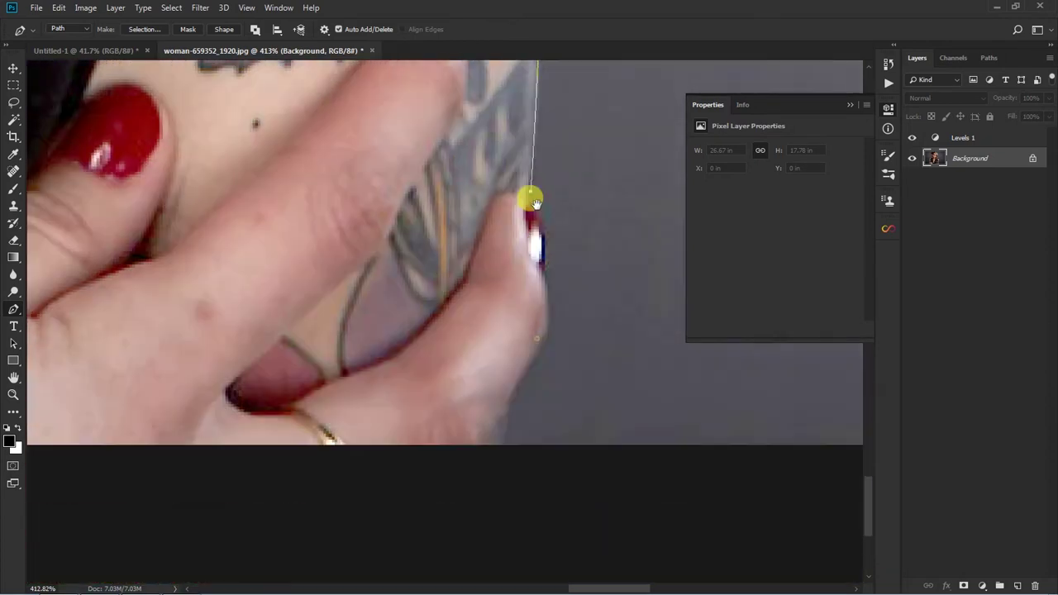
scroll(530, 198, up, 1)
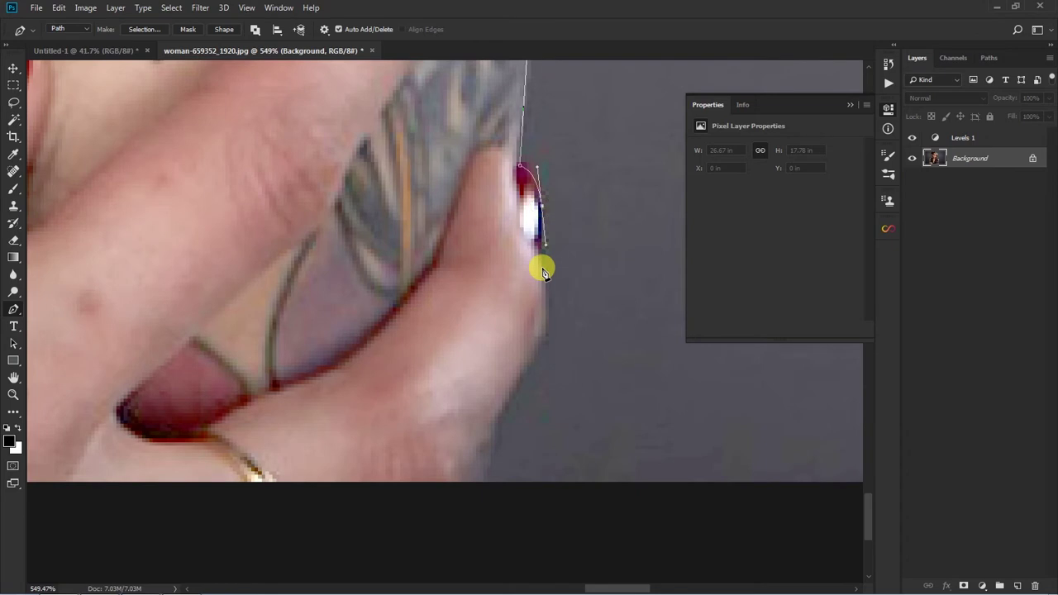
scroll(544, 271, down, 1)
click(545, 214)
click(537, 281)
click(512, 333)
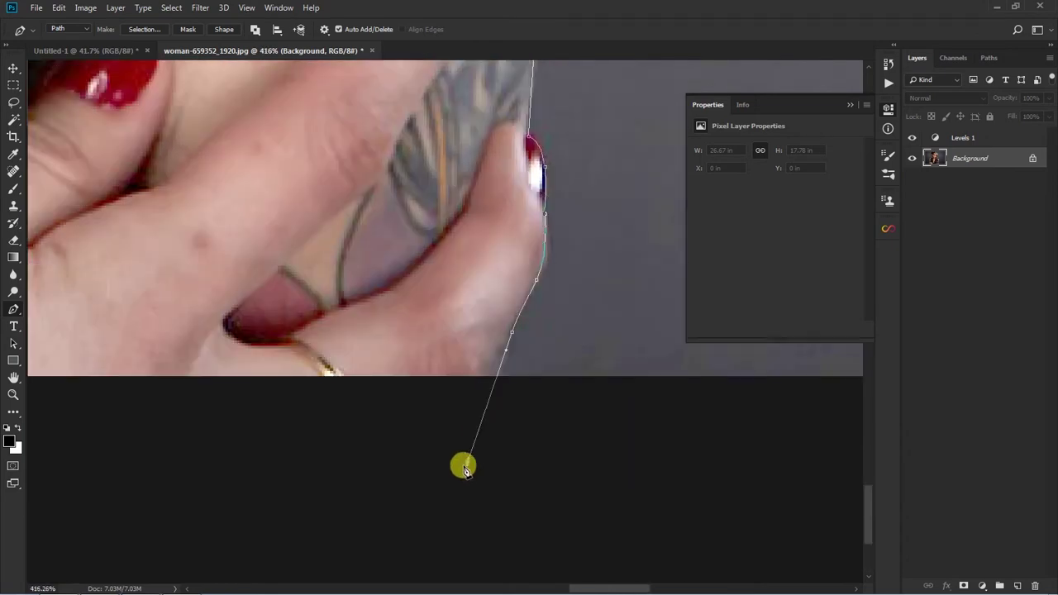
scroll(467, 459, down, 4)
scroll(472, 449, down, 4)
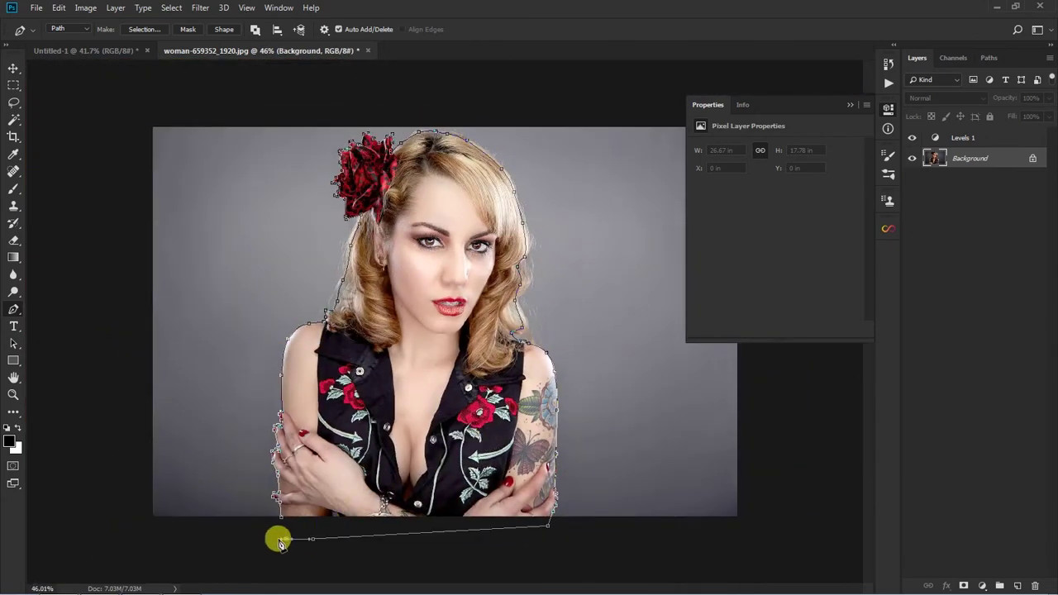
Convert the path to a selection, mask Layer 0 with it, and delete Levels 1.
key(ctrl+Return)
click(963, 583)
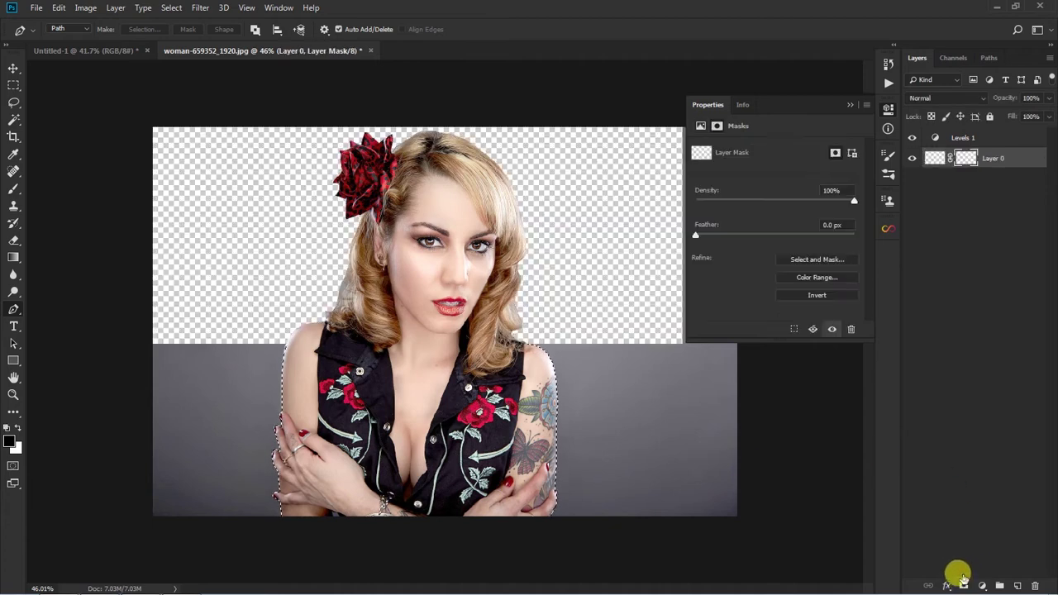
click(999, 138)
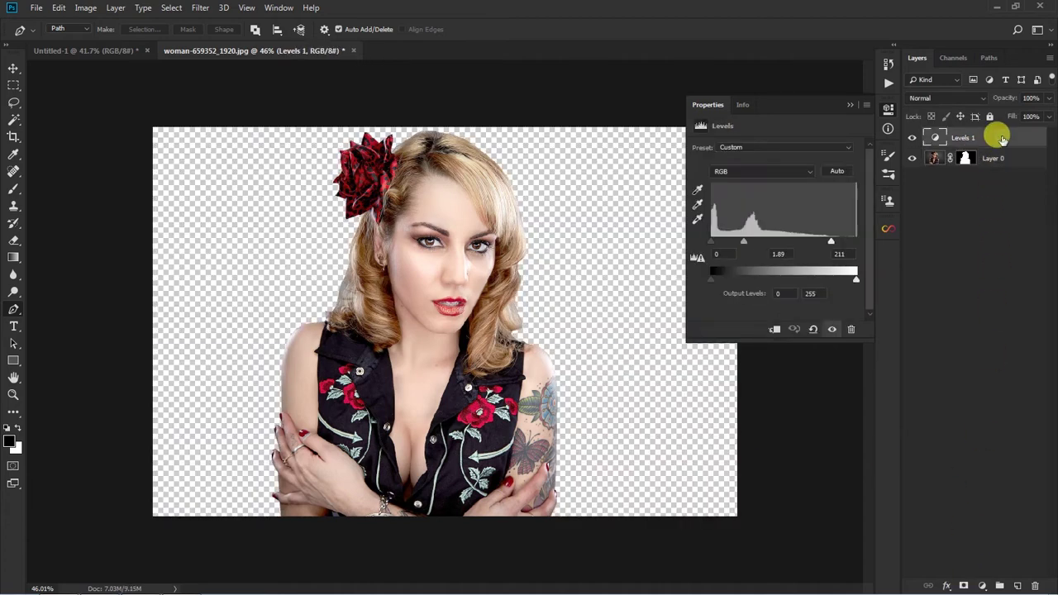
key(Delete)
scroll(488, 217, up, 3)
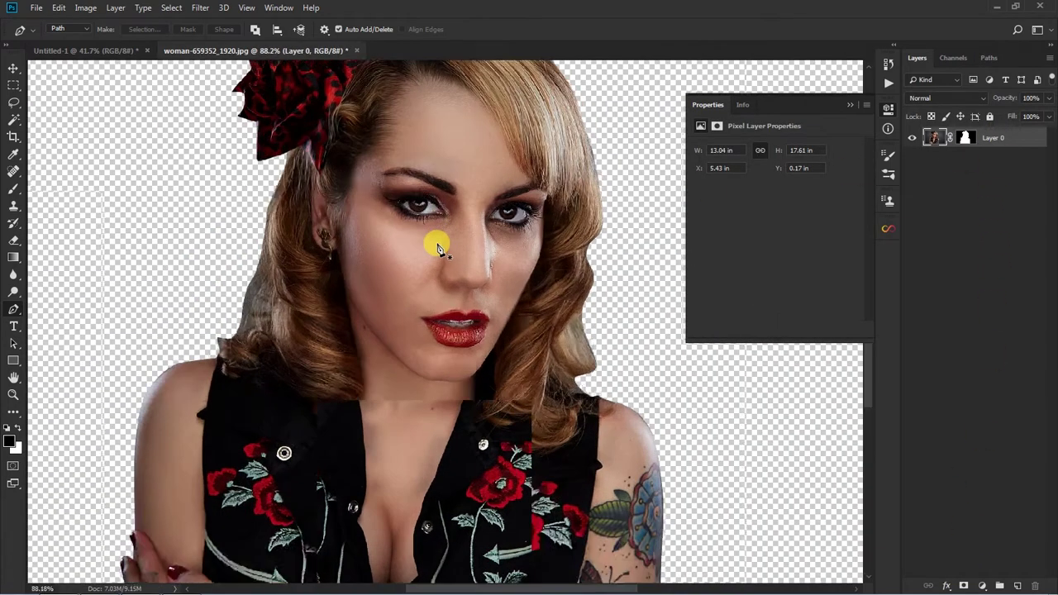
In Select and Mask, refine the hair's right and lower edges and the flower tip.
right_click(964, 139)
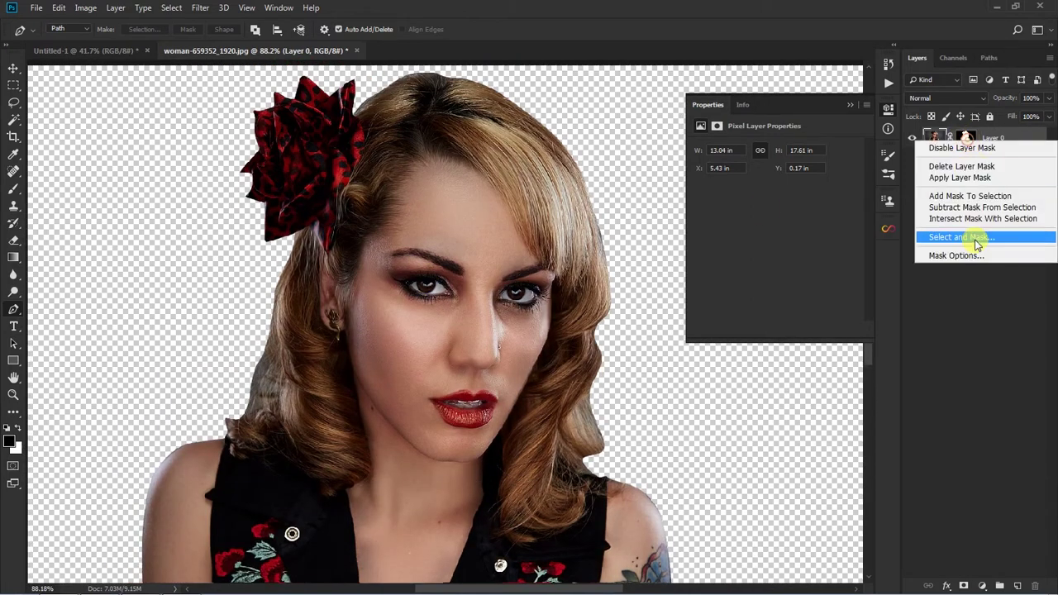
click(951, 237)
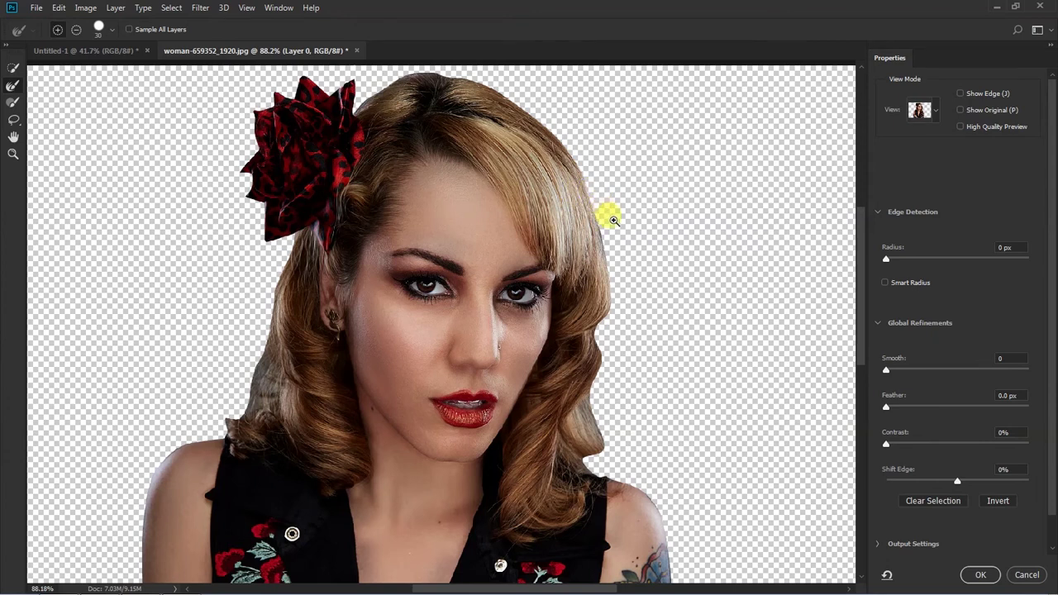
drag(614, 220, 652, 266)
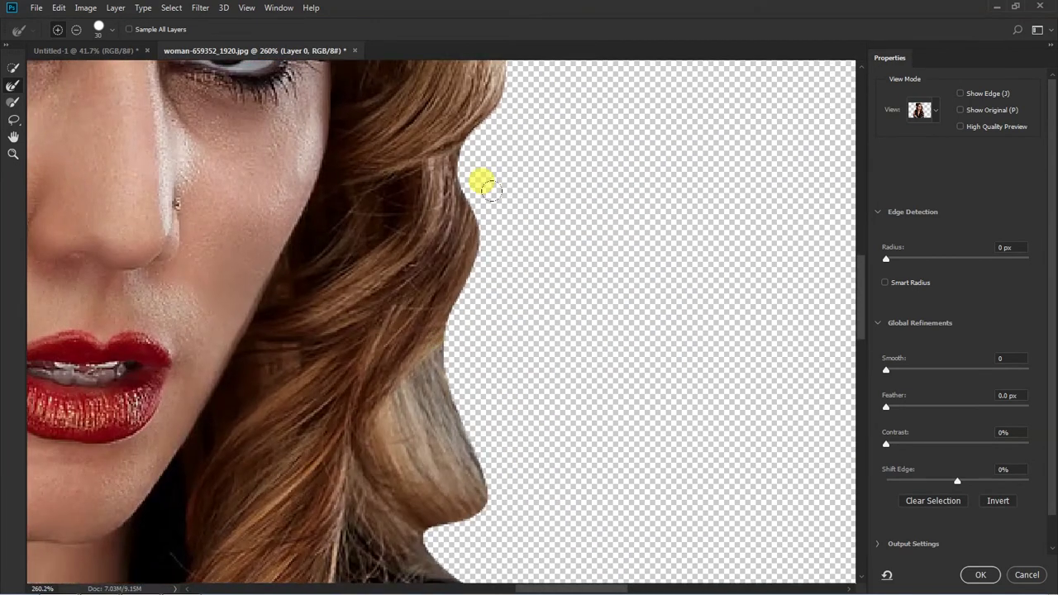
mouse_move(450, 115)
mouse_down()
mouse_move(444, 255)
mouse_move(423, 367)
mouse_move(474, 446)
mouse_move(500, 308)
mouse_up()
mouse_move(438, 234)
mouse_down()
mouse_move(472, 342)
mouse_move(442, 406)
mouse_move(537, 410)
mouse_up()
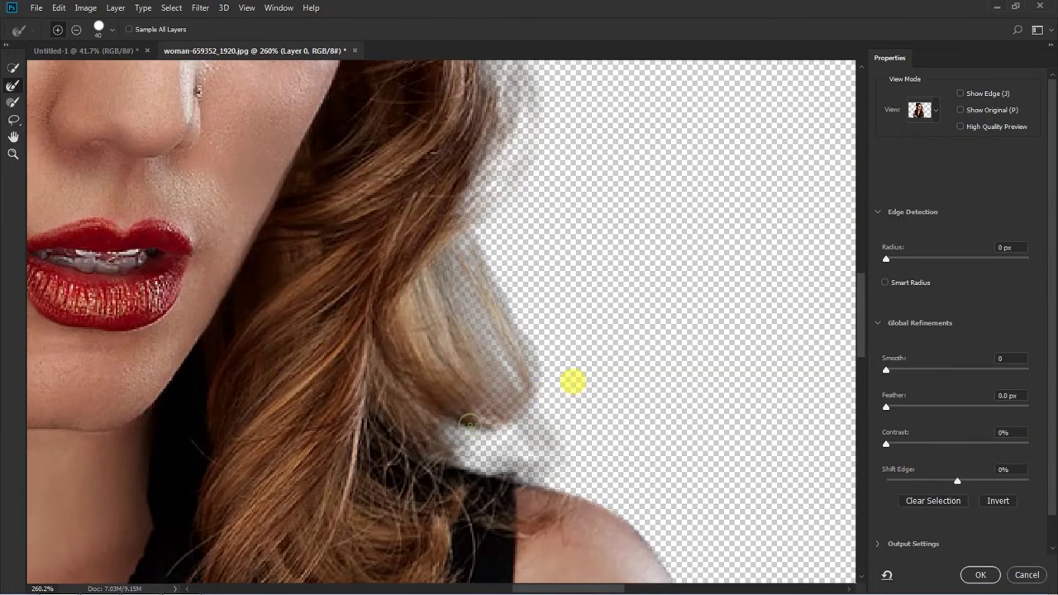
scroll(496, 199, up, 3)
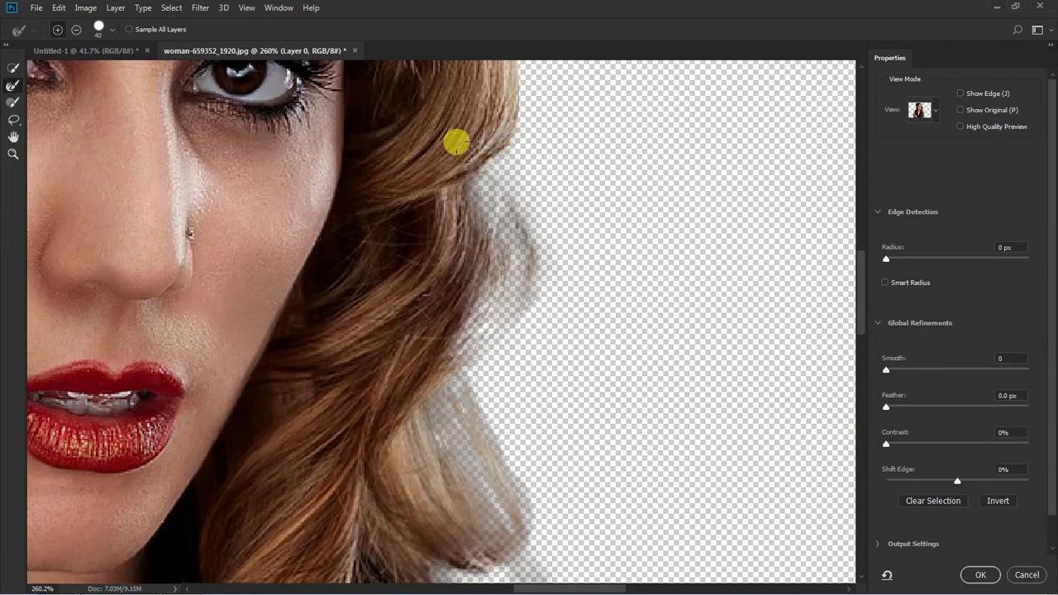
drag(559, 173, 587, 416)
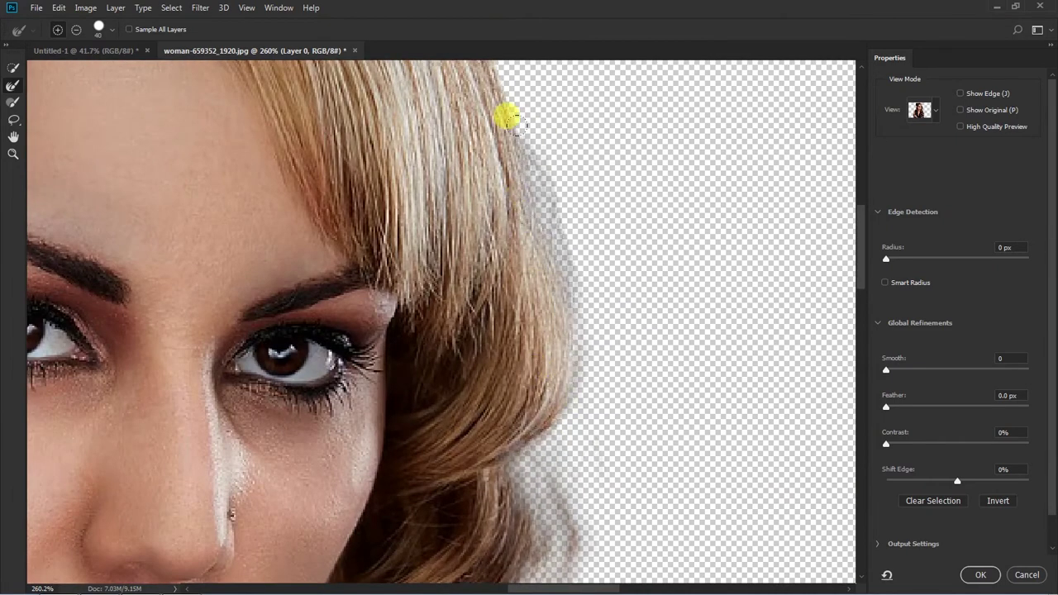
drag(546, 161, 601, 359)
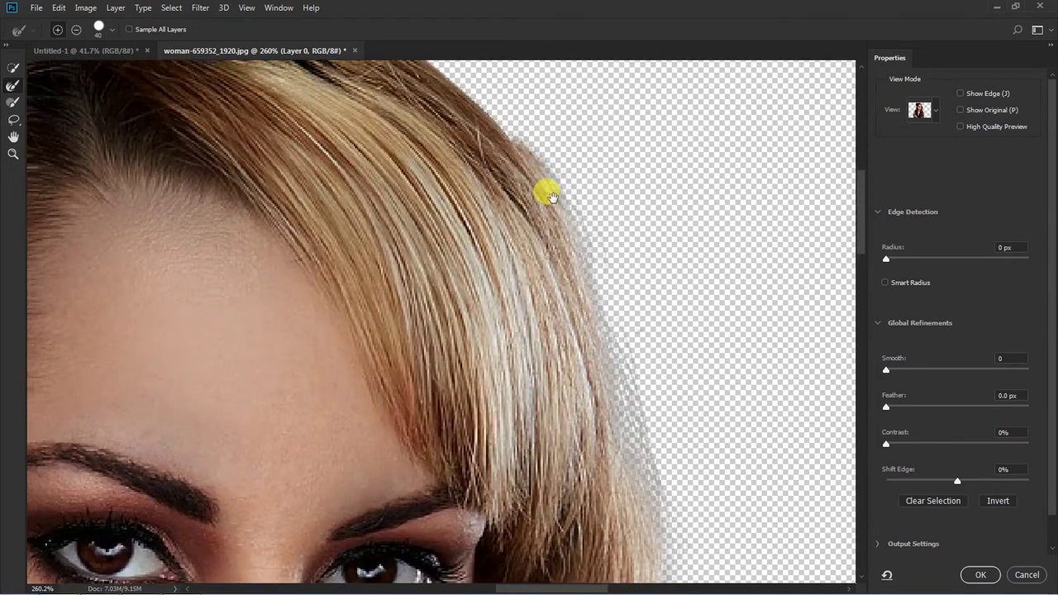
drag(545, 190, 648, 260)
drag(424, 96, 670, 225)
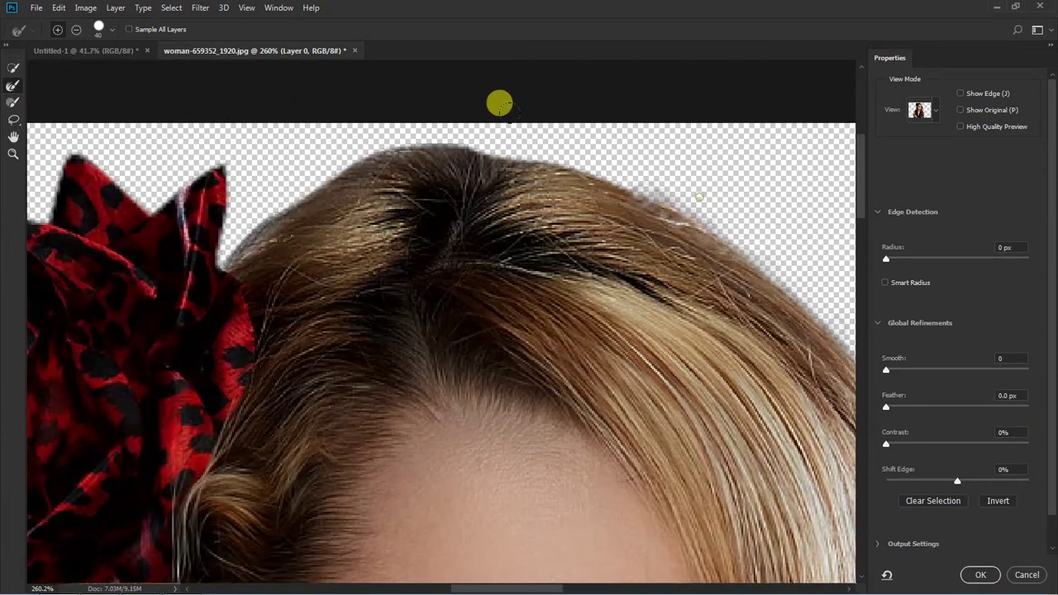
drag(211, 189, 236, 198)
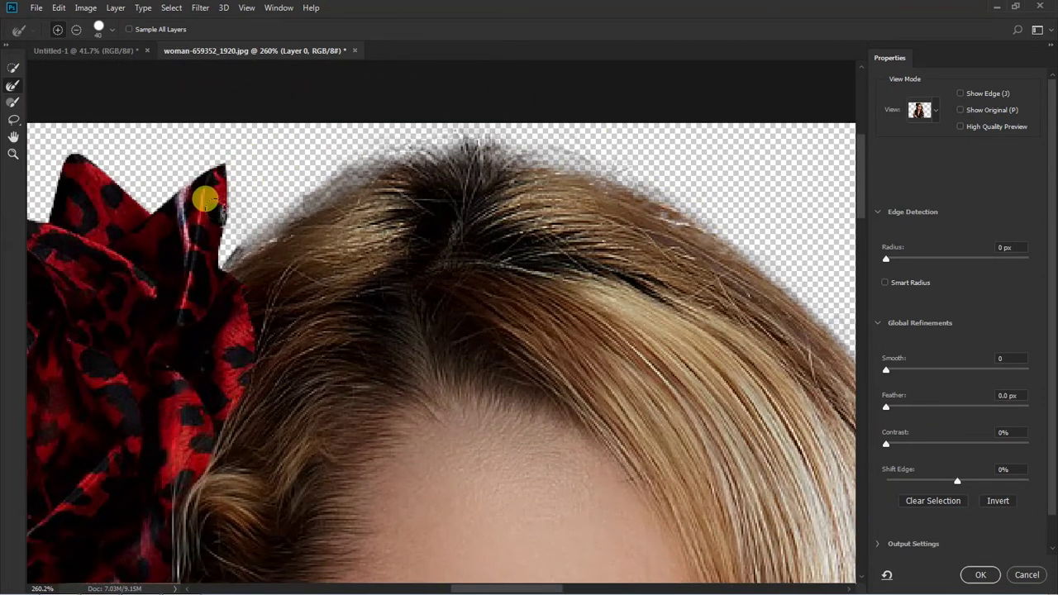
Refine the hair edge beside the ear and down toward the shoulder.
scroll(248, 248, down, 1)
scroll(298, 248, down, 2)
scroll(331, 215, down, 2)
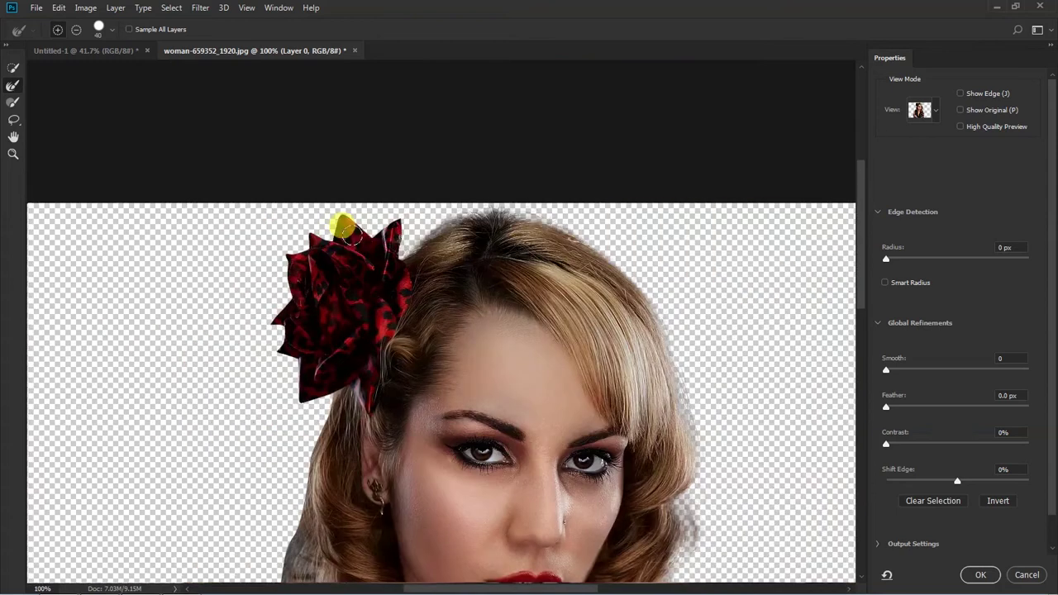
scroll(352, 234, down, 2)
scroll(346, 233, up, 5)
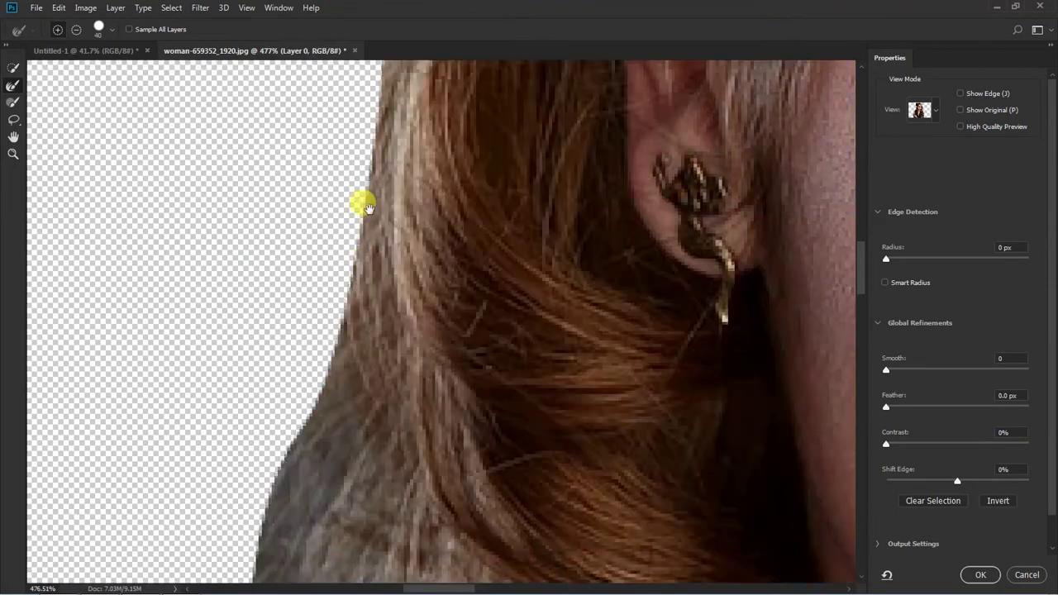
drag(420, 190, 429, 329)
mouse_move(314, 307)
mouse_down()
mouse_move(338, 496)
mouse_move(437, 71)
mouse_up()
mouse_move(326, 394)
mouse_down()
mouse_move(475, 102)
mouse_move(283, 409)
mouse_move(385, 394)
mouse_move(372, 127)
mouse_move(240, 202)
mouse_up()
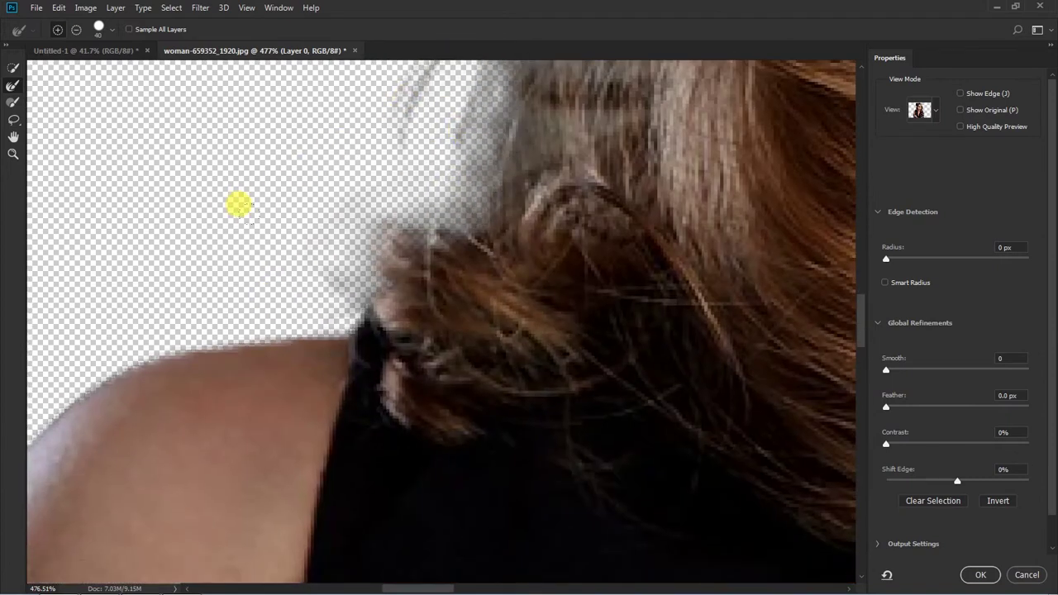
scroll(252, 219, down, 3)
scroll(286, 248, down, 4)
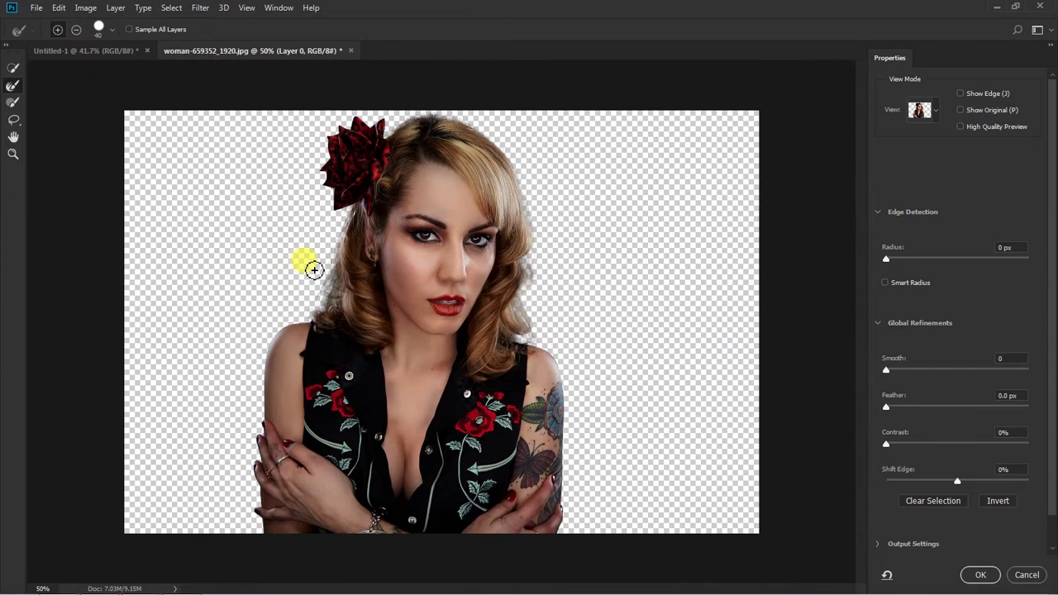
scroll(349, 270, up, 1)
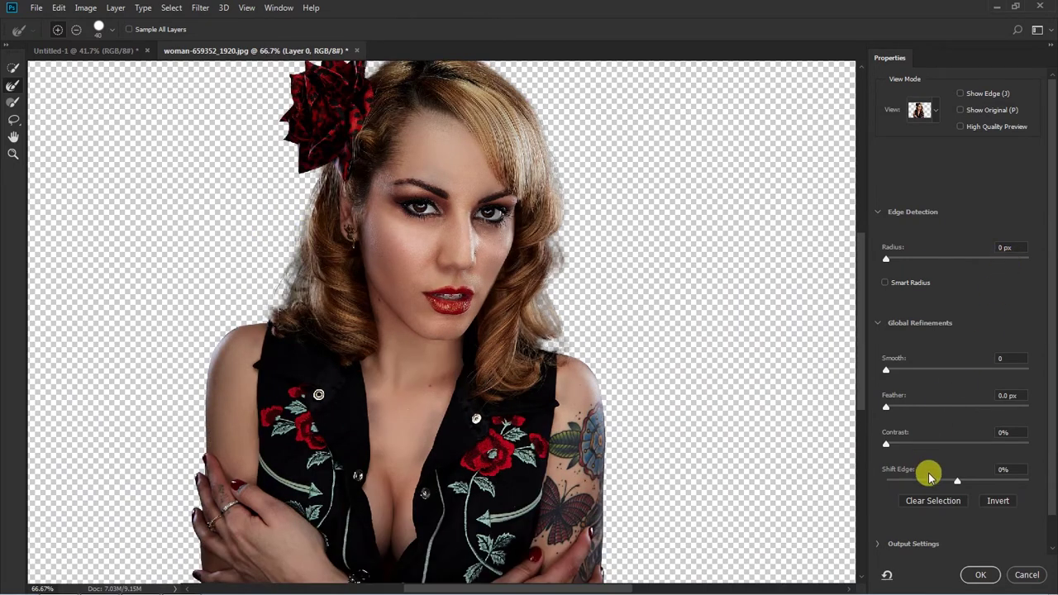
Set Shift Edge to +27% and Contrast to 25%, then apply the refined mask.
drag(976, 482, 978, 482)
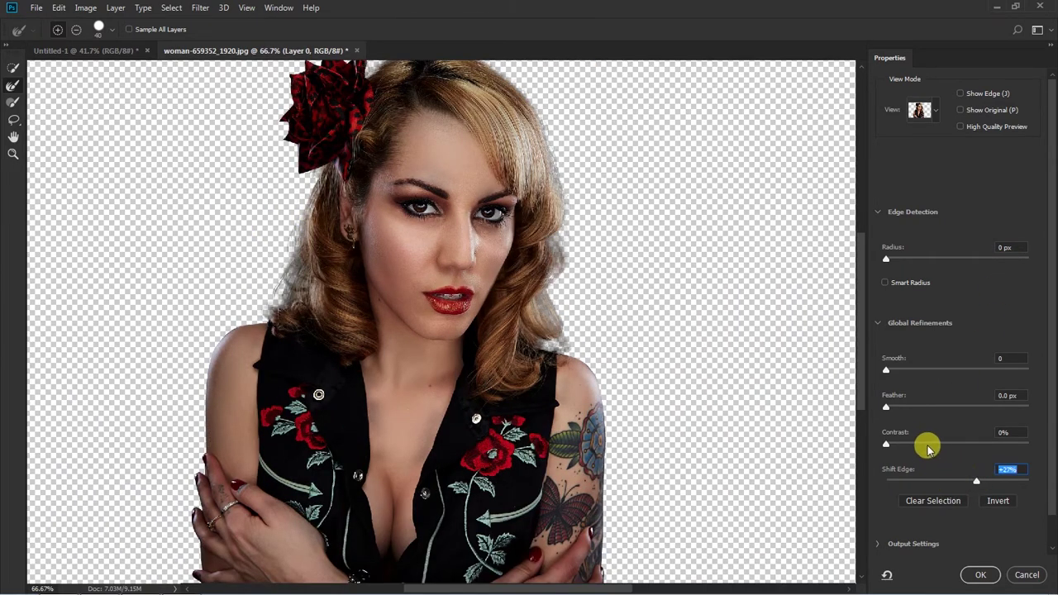
drag(928, 447, 922, 446)
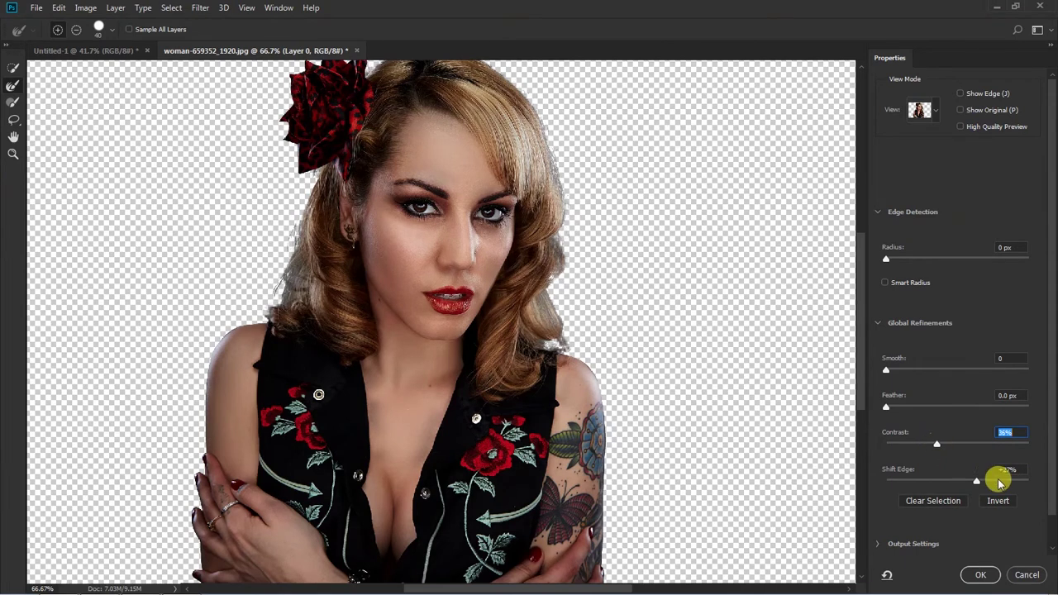
click(981, 575)
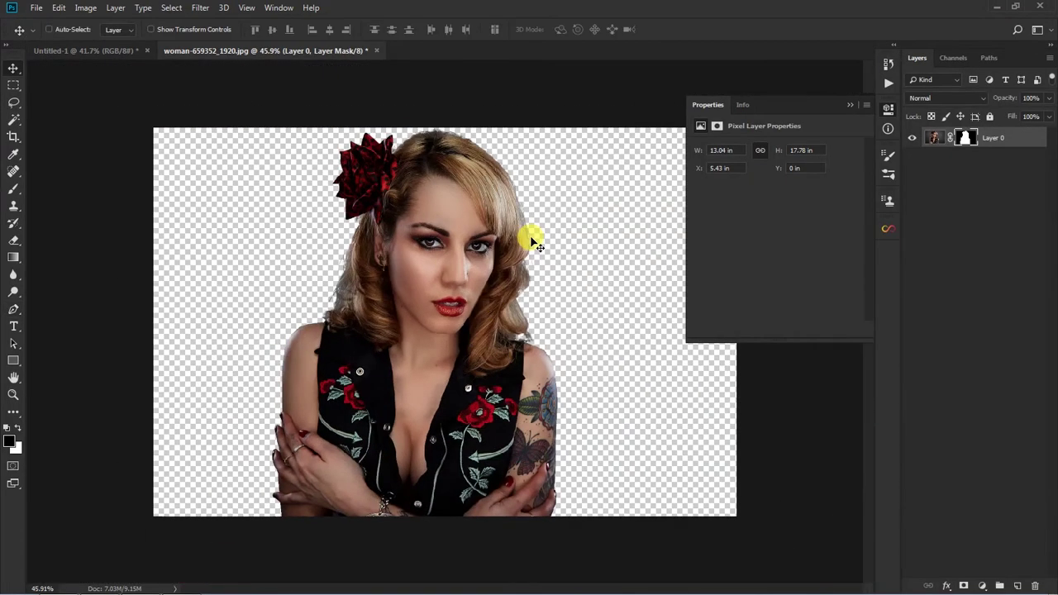
Scale the woman down to about 86% and nudge her slightly left.
scroll(513, 239, down, 2)
key(ctrl+t)
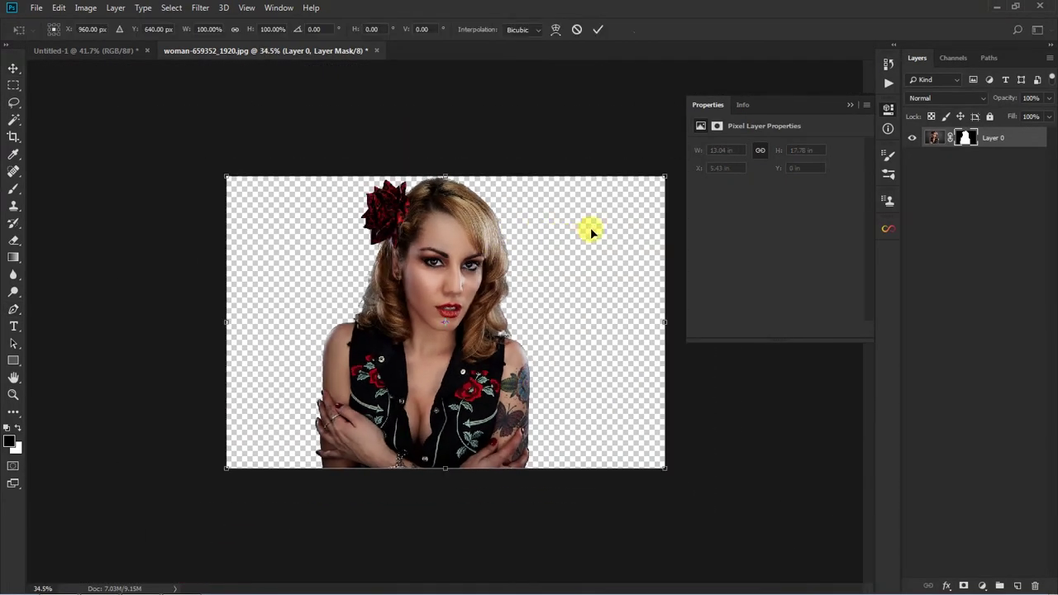
mouse_move(662, 178)
mouse_down()
mouse_move(633, 194)
mouse_move(565, 283)
mouse_up()
key(Return)
drag(504, 306, 490, 312)
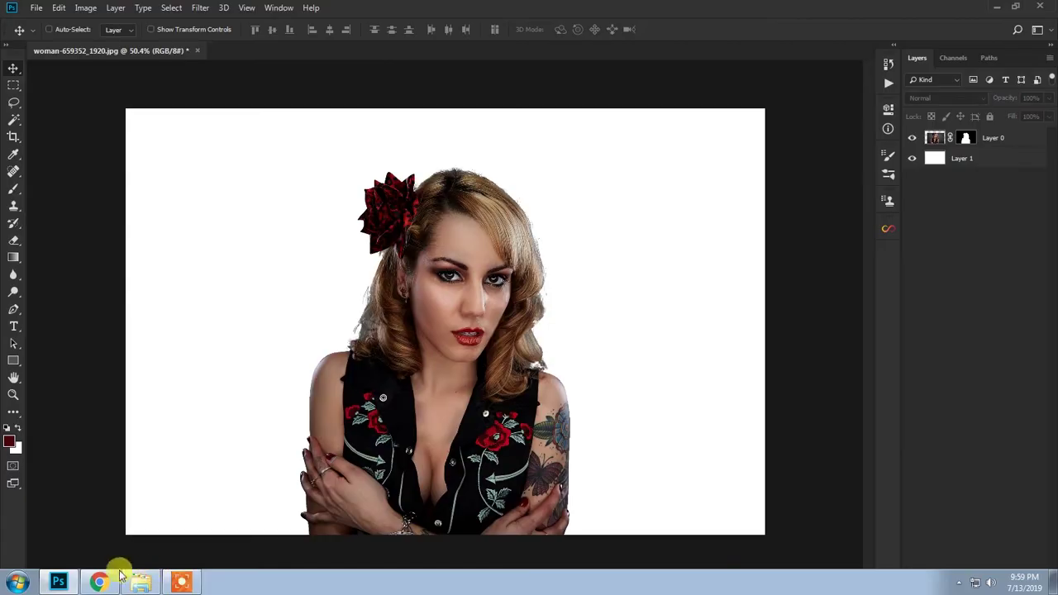
Copy the paint-splatter image from the browser and return to the Photoshop document.
click(111, 578)
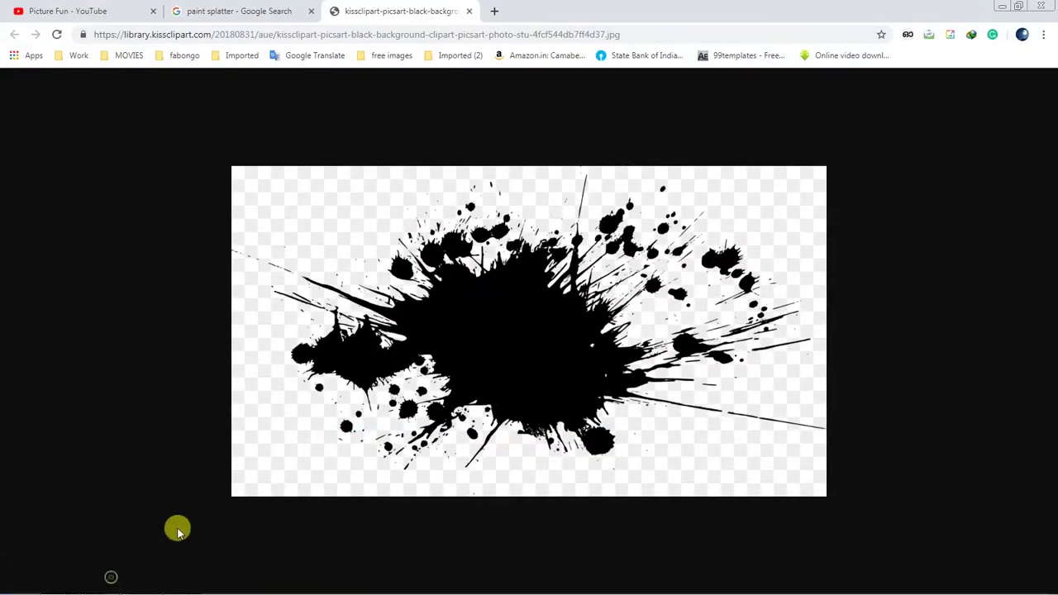
right_click(500, 306)
click(552, 335)
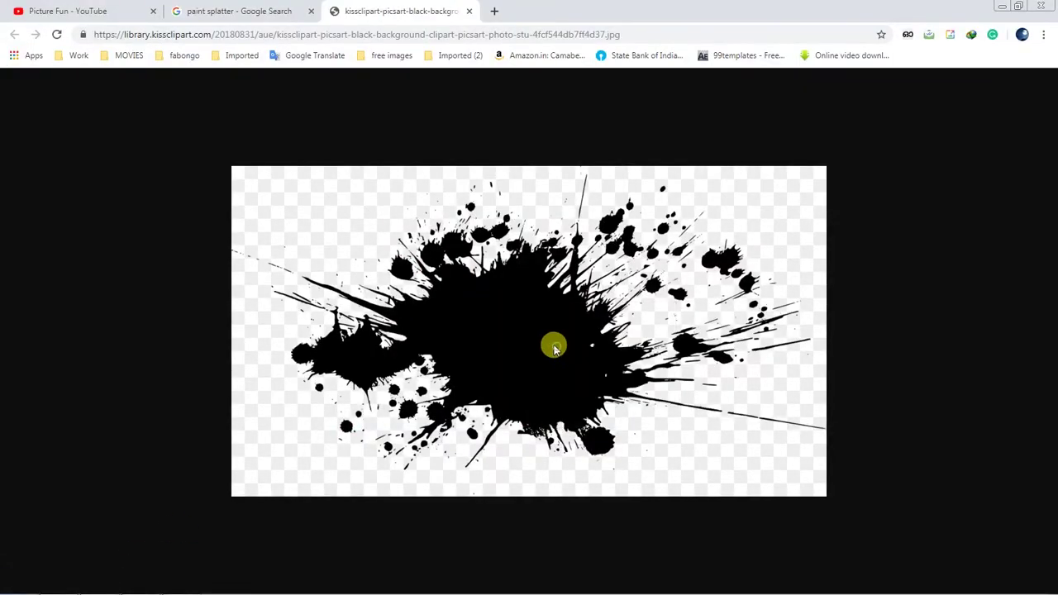
click(97, 581)
click(453, 343)
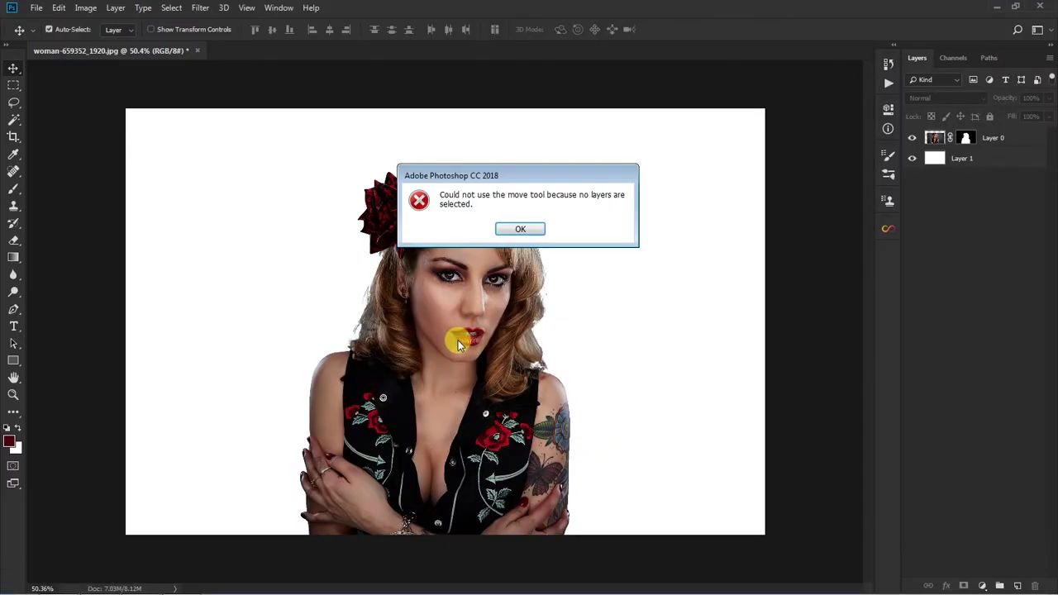
Paste the black splatter as a new layer and enlarge it to about twice its size.
key(Return)
key(ctrl+v)
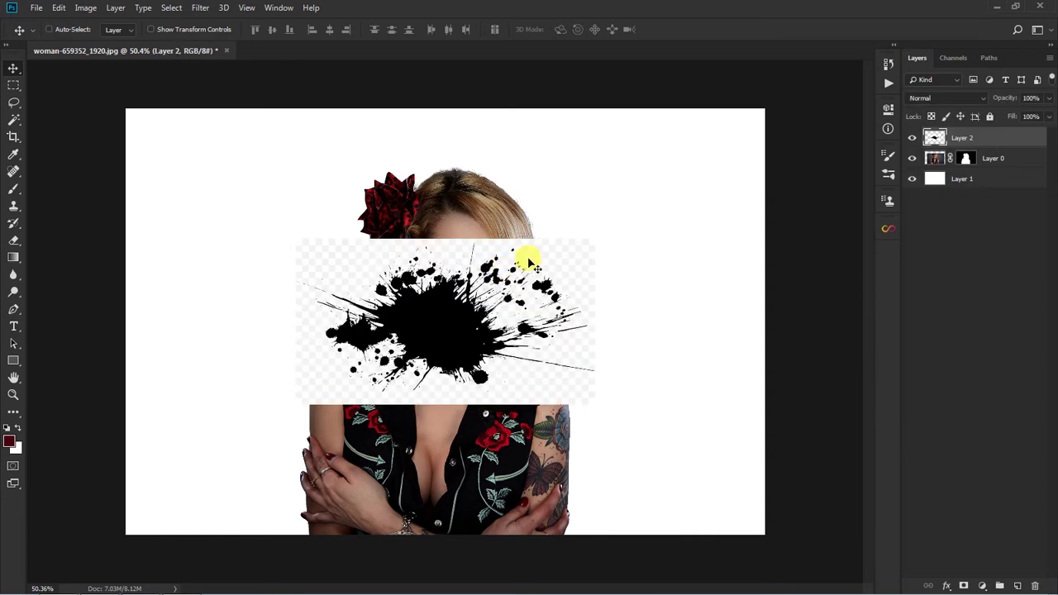
key(ctrl+t)
drag(582, 247, 730, 165)
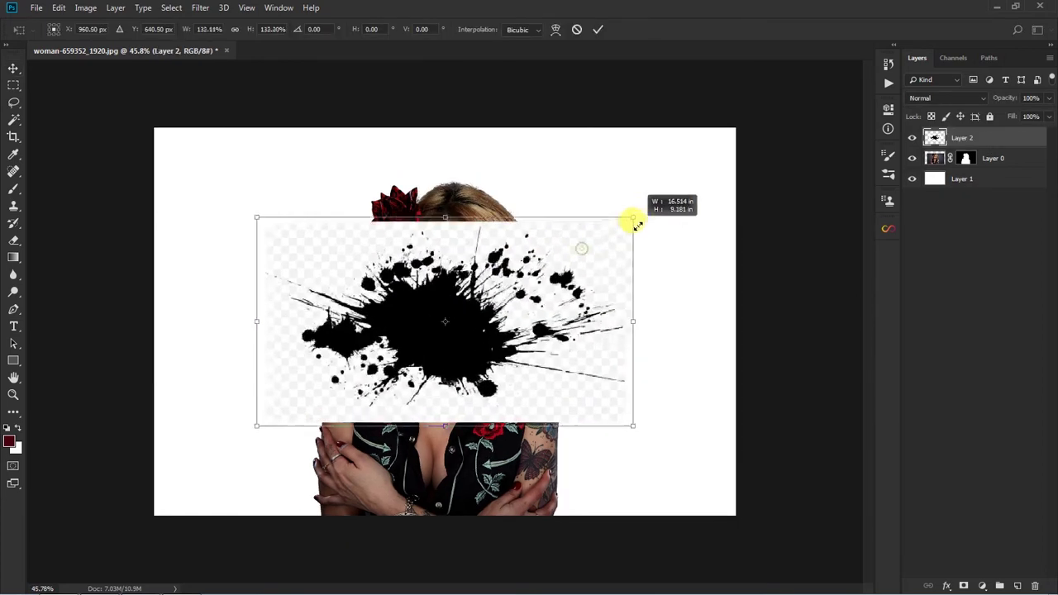
key(Return)
Isolate the splatter on a new Layer 3 and delete the original Layer 2.
key(w)
click(586, 173)
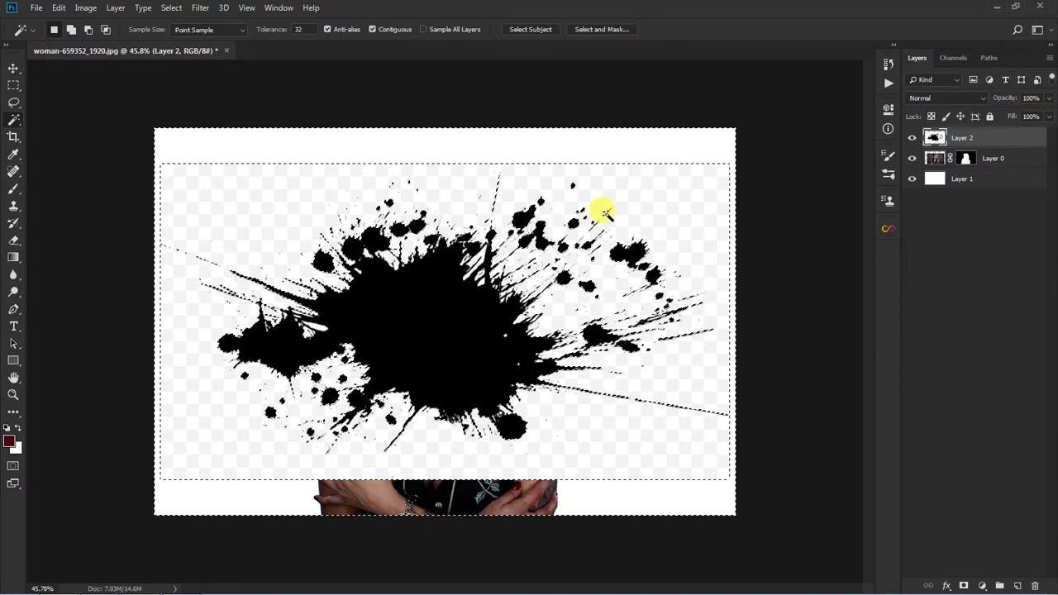
key(ctrl+j)
click(989, 157)
key(Delete)
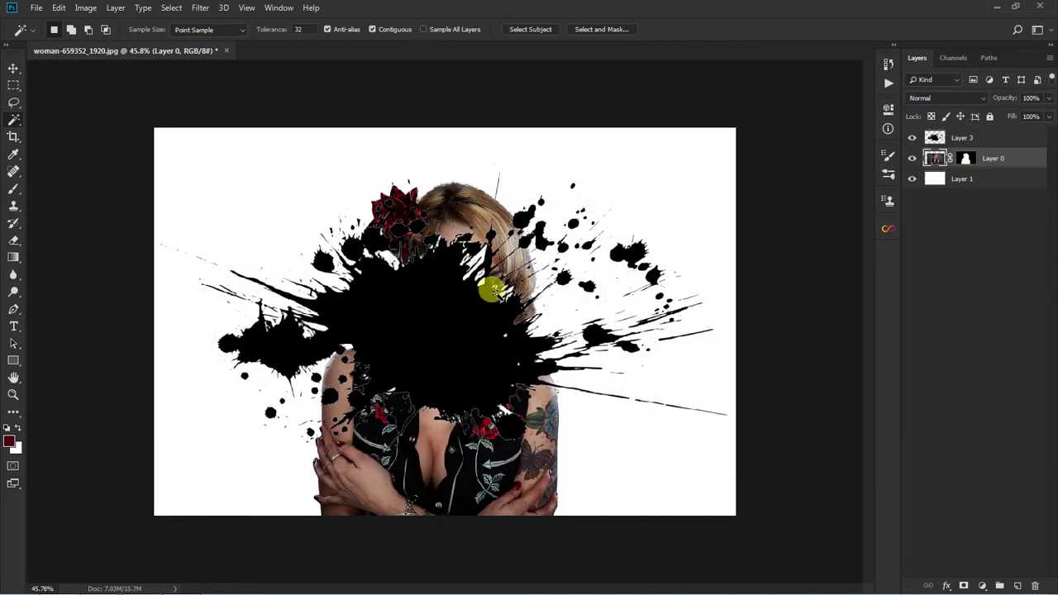
Select the new splatter layer and nudge it slightly into position.
key(v)
right_click(452, 309)
click(478, 315)
drag(465, 317, 460, 317)
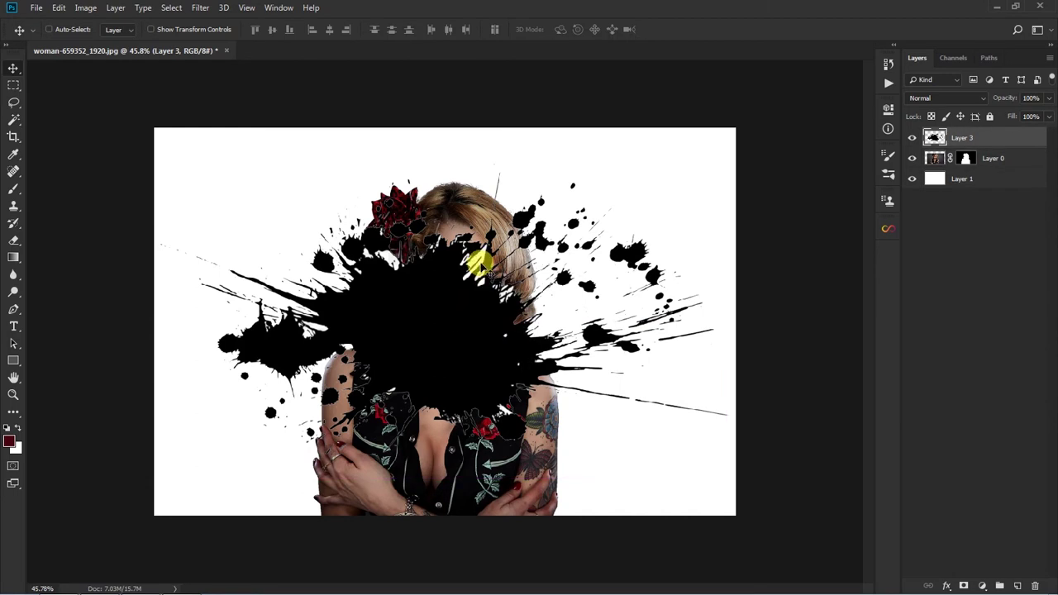
Delete the white streak over the hair from the splatter, undoing an accidental black deletion.
key(w)
scroll(483, 253, up, 3)
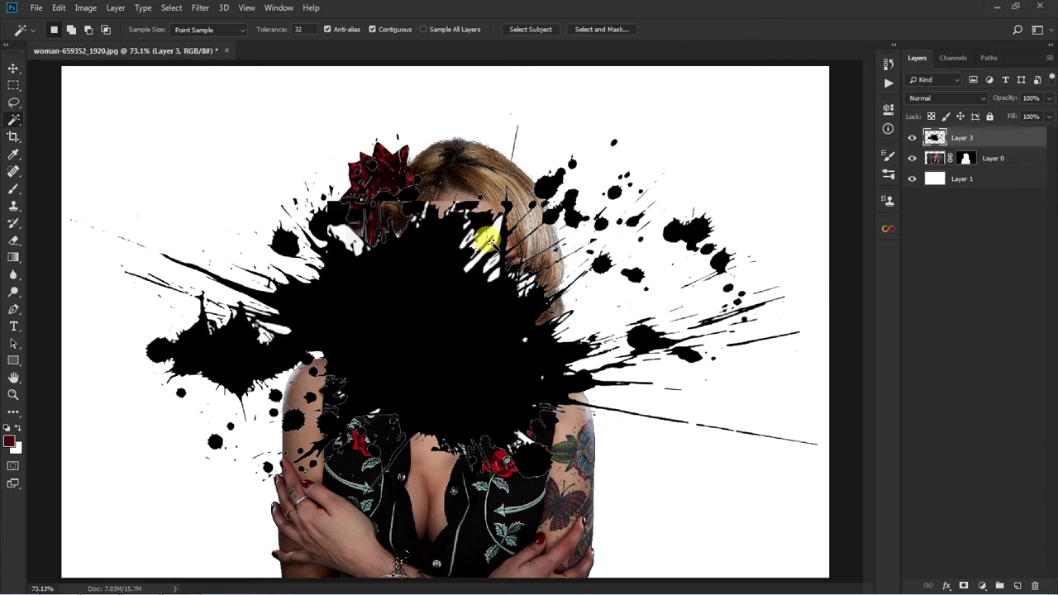
scroll(488, 240, up, 1)
scroll(492, 230, up, 1)
click(492, 267)
key(Delete)
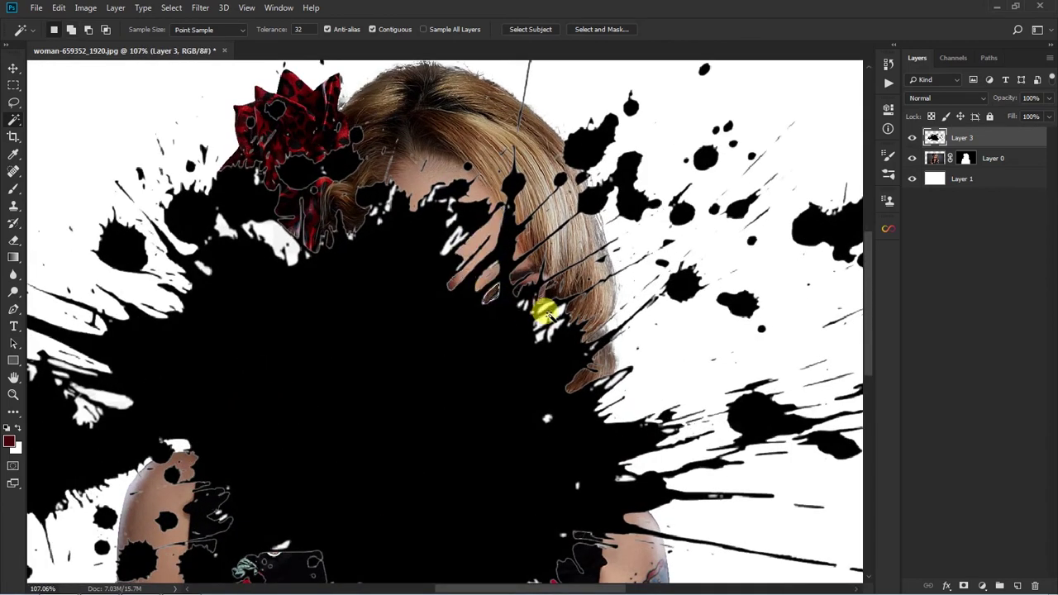
click(540, 330)
key(Delete)
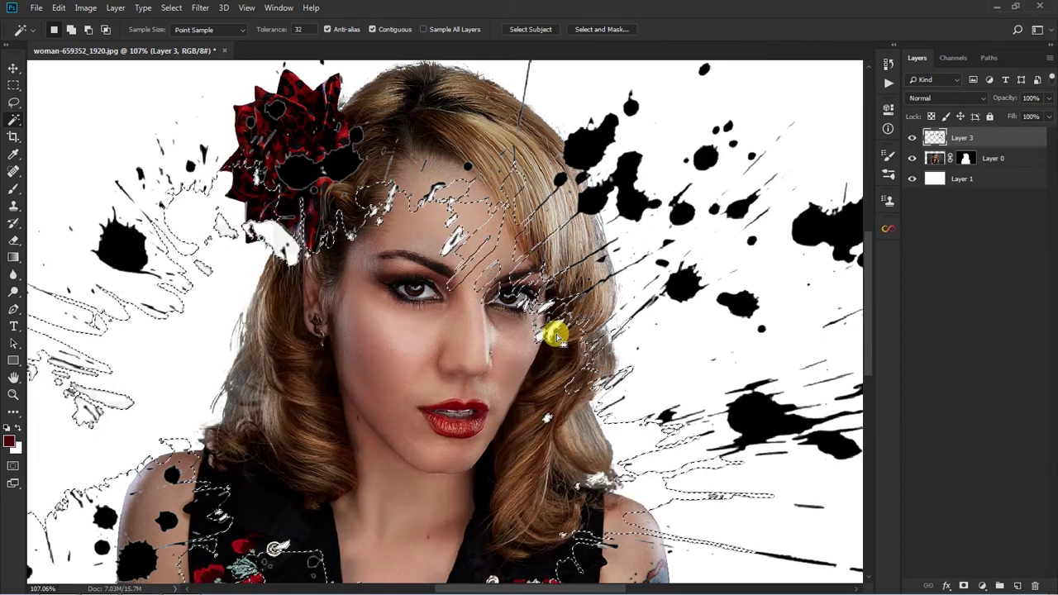
key(ctrl+z)
key(ctrl+d)
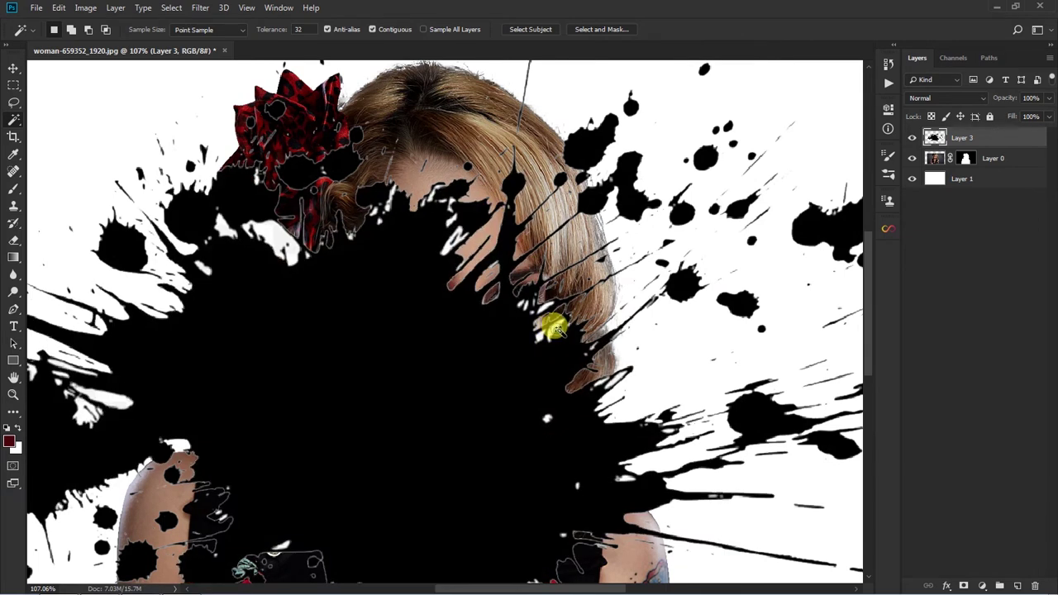
Remove the remaining white gaps, including the patch beside the red flower.
click(552, 332)
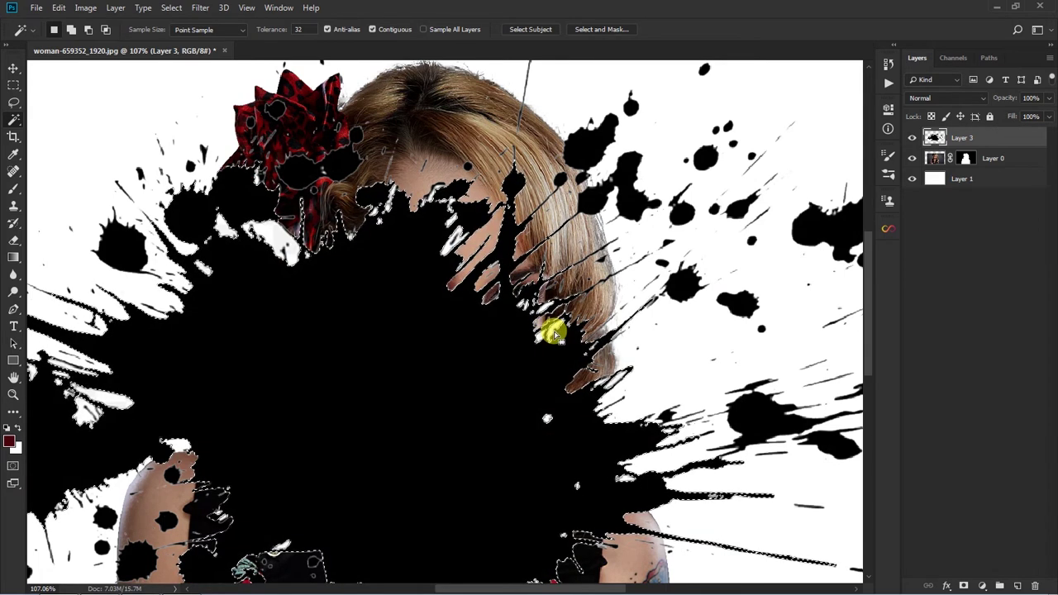
click(281, 240)
key(Delete)
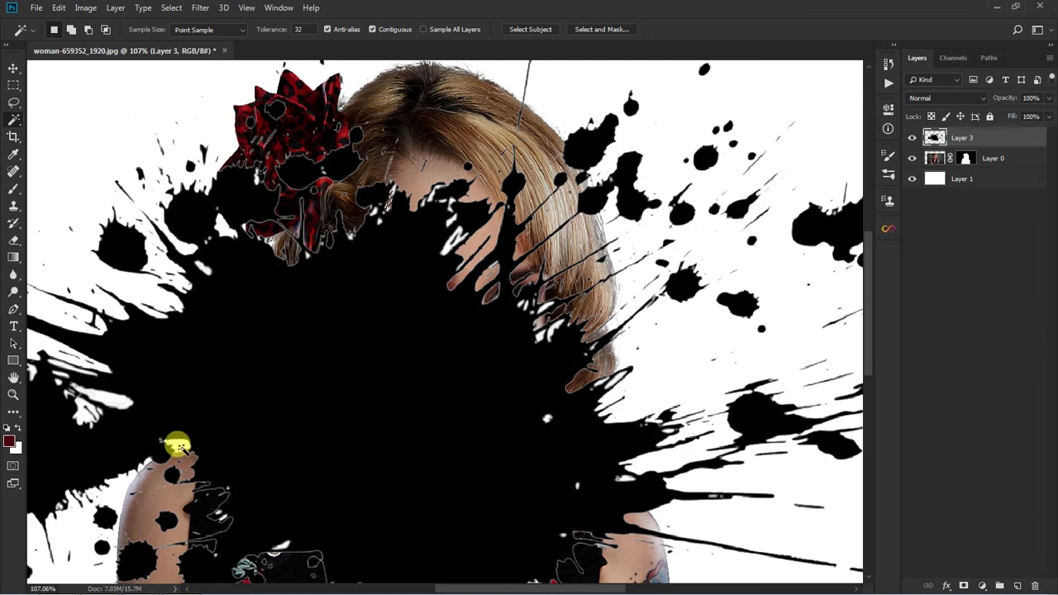
scroll(420, 373, down, 2)
scroll(436, 385, down, 1)
scroll(461, 364, down, 1)
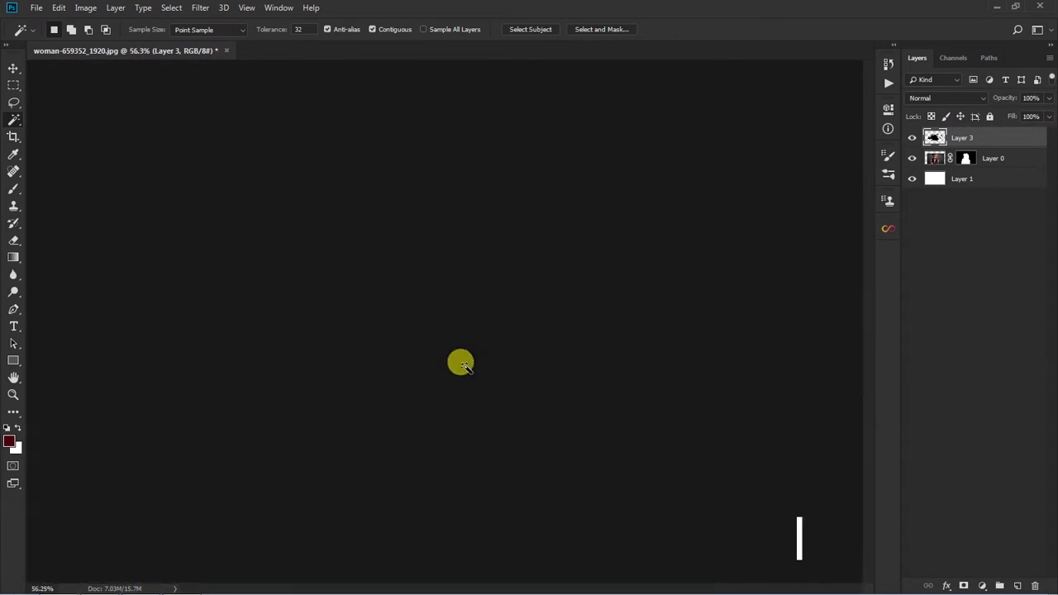
scroll(460, 364, down, 1)
Move the splatter layer below the woman and clip Layer 0 into it.
key(v)
key(ctrl+bracketleft)
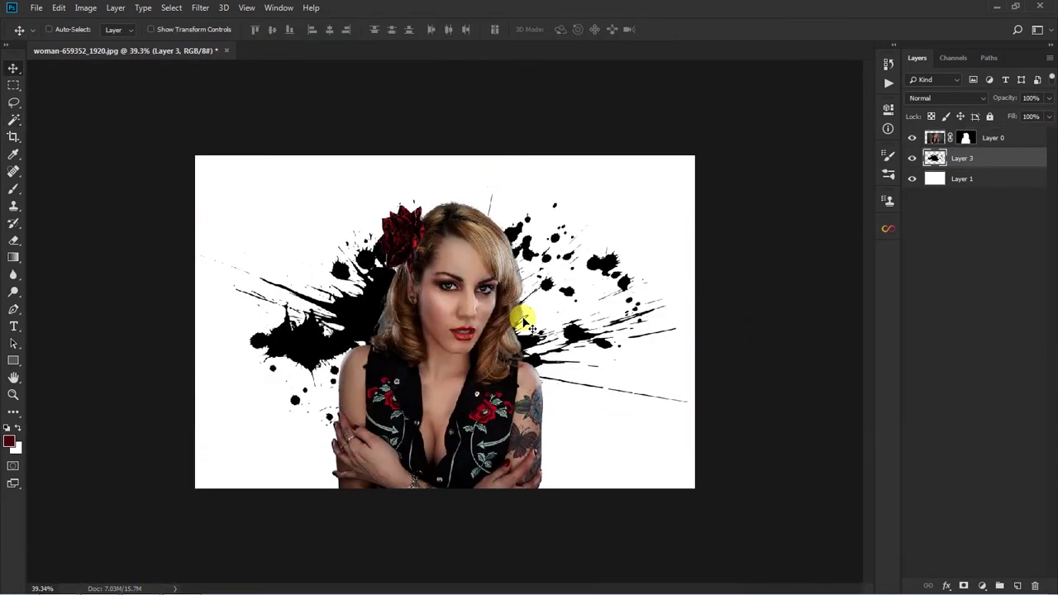
click(988, 139)
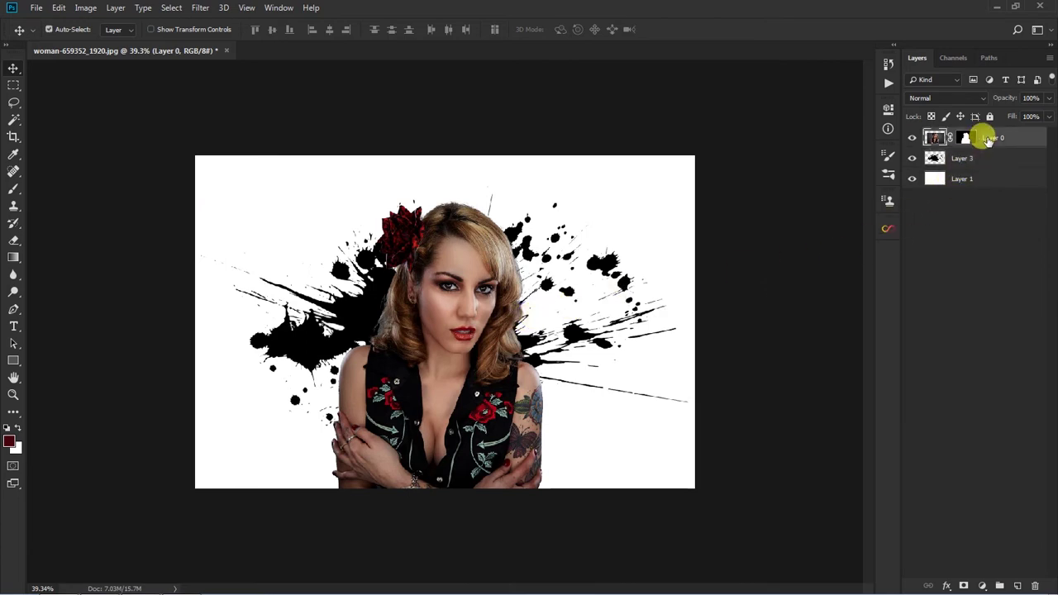
key(ctrl+alt+g)
Rotate the woman layer about -28.8° and duplicate it.
scroll(794, 260, down, 1)
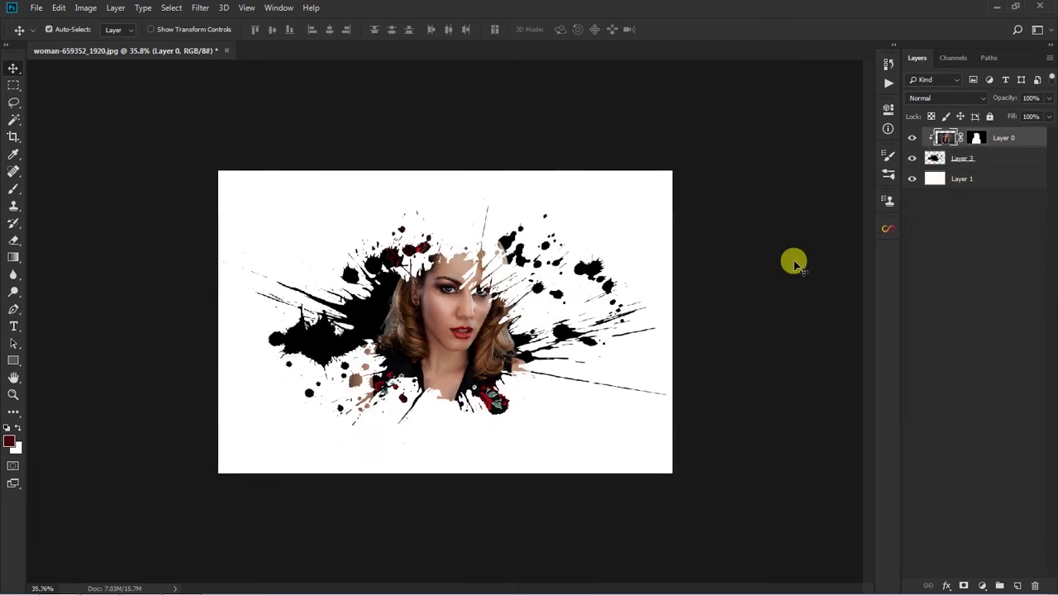
key(ctrl+t)
mouse_move(737, 251)
mouse_down()
mouse_move(633, 154)
mouse_move(520, 243)
mouse_up()
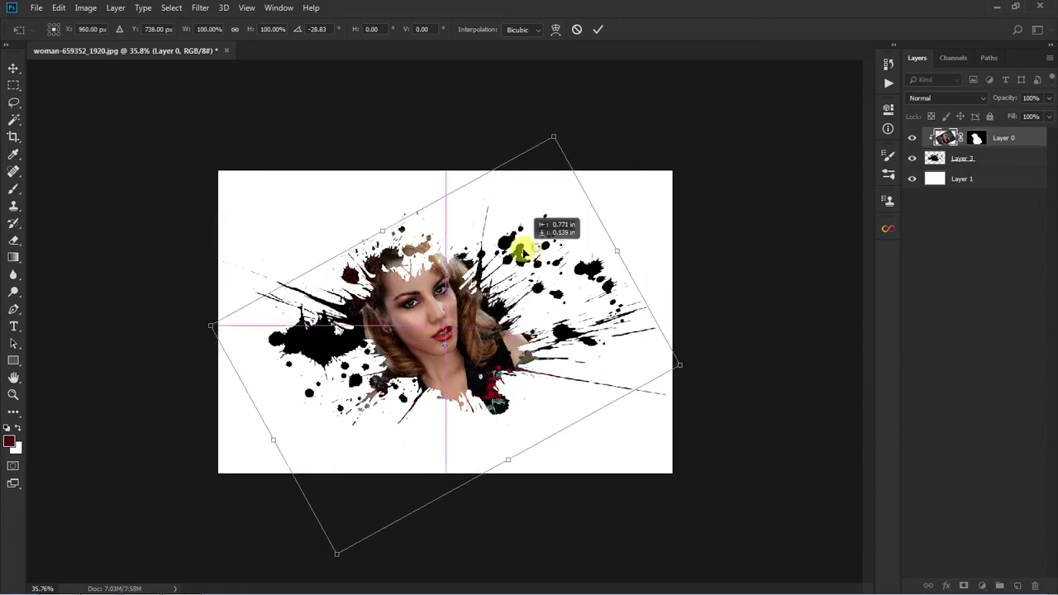
key(Return)
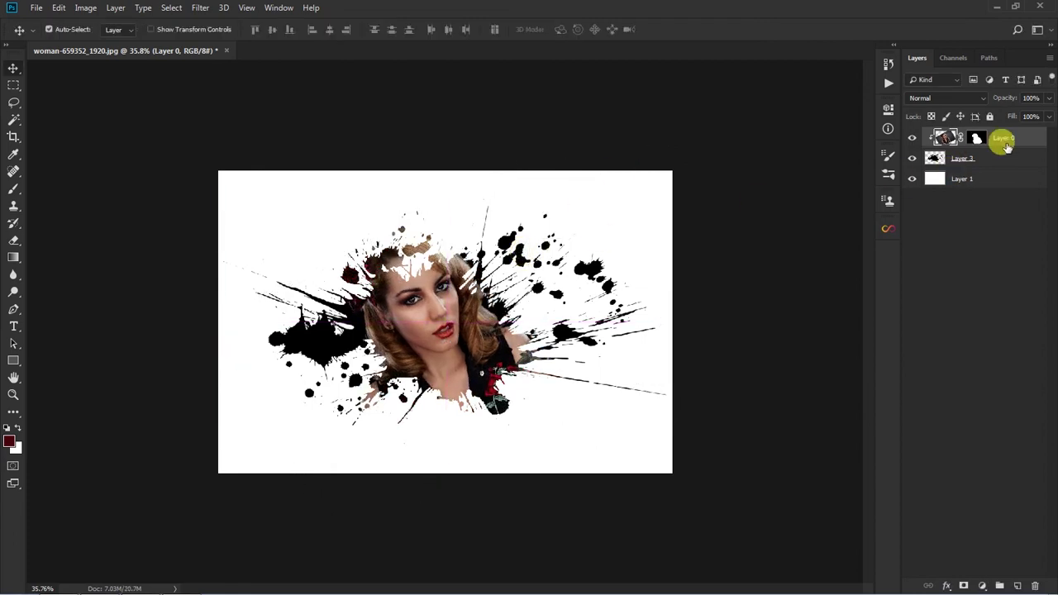
key(ctrl+j)
Clip the copy to the woman layer and enlarge the lower Layer 0 to 221%.
key(ctrl+alt+g)
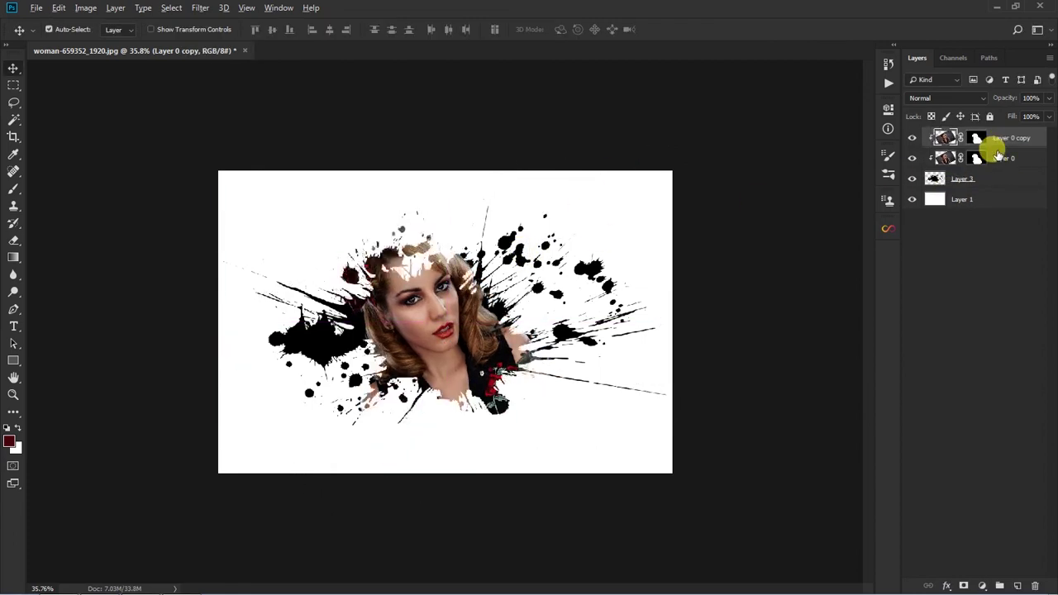
click(1007, 157)
key(ctrl+t)
key(ctrl+0)
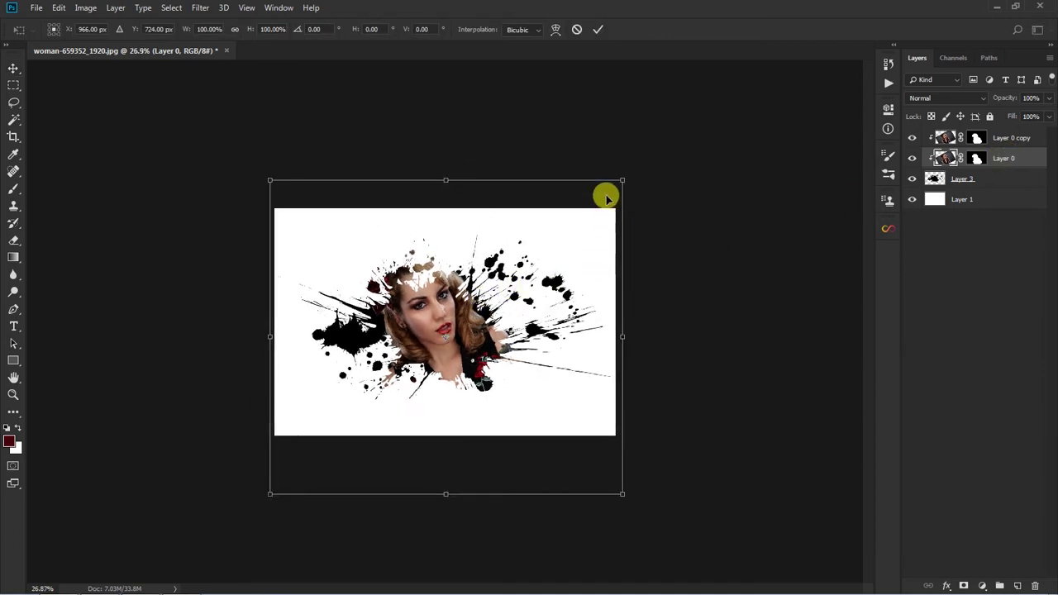
drag(652, 163, 813, 106)
key(ctrl+minus)
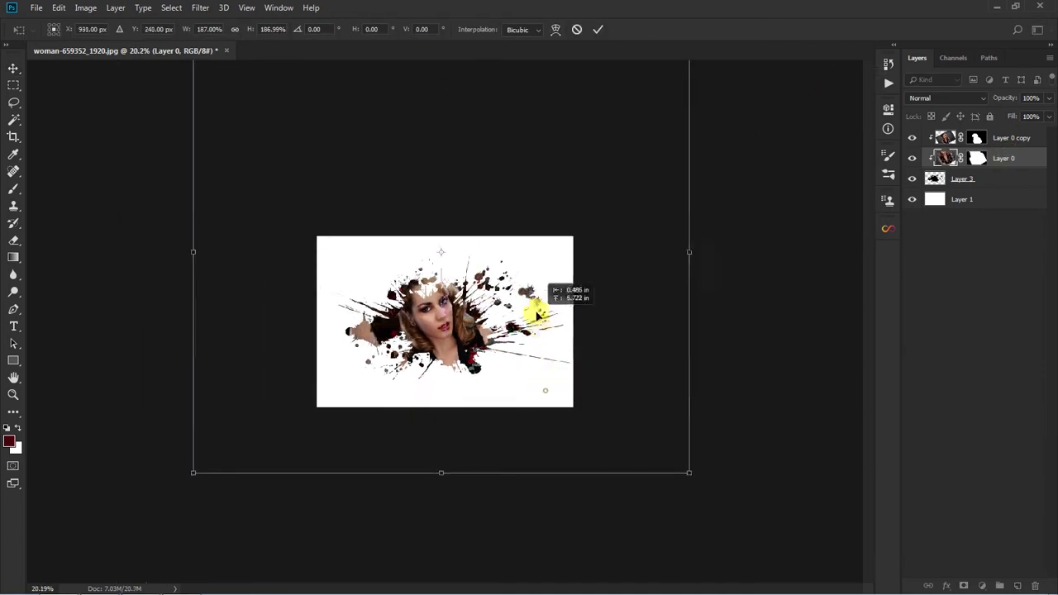
drag(674, 470, 750, 491)
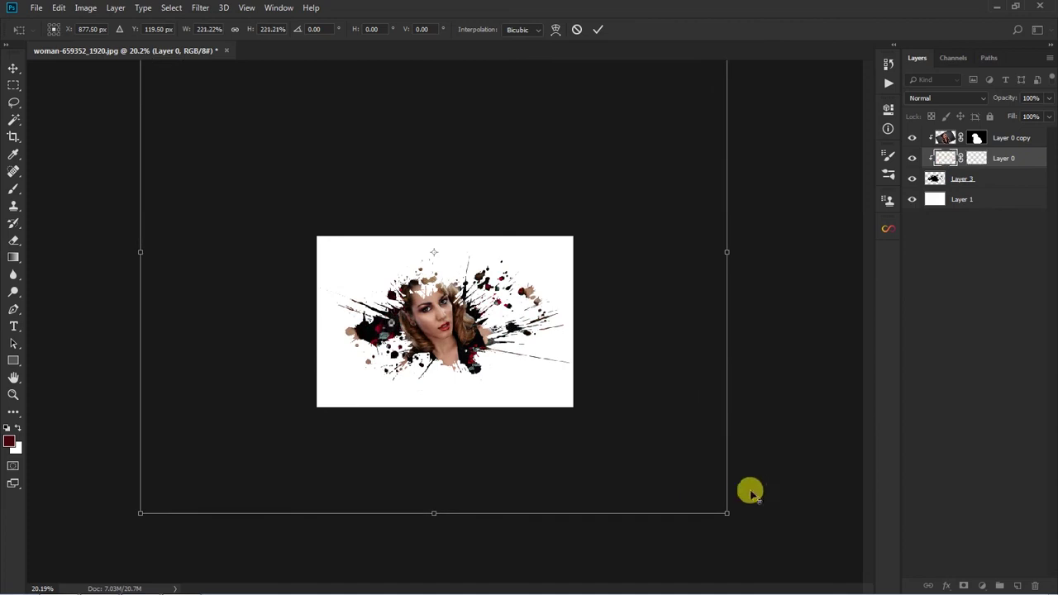
key(Return)
Apply the layer mask permanently on the lower Layer 0.
key(ctrl+0)
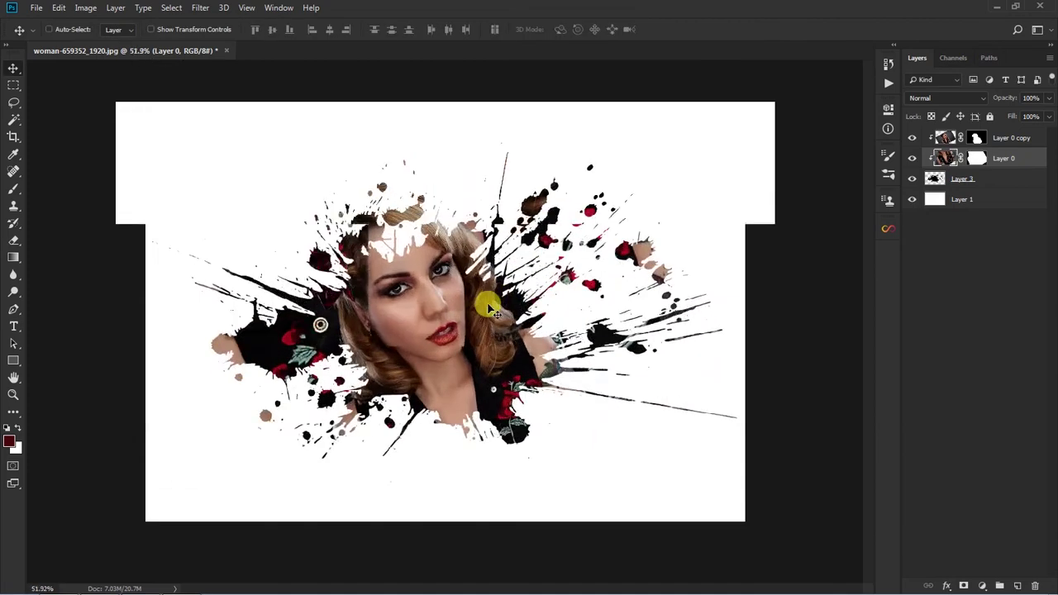
right_click(976, 158)
click(959, 193)
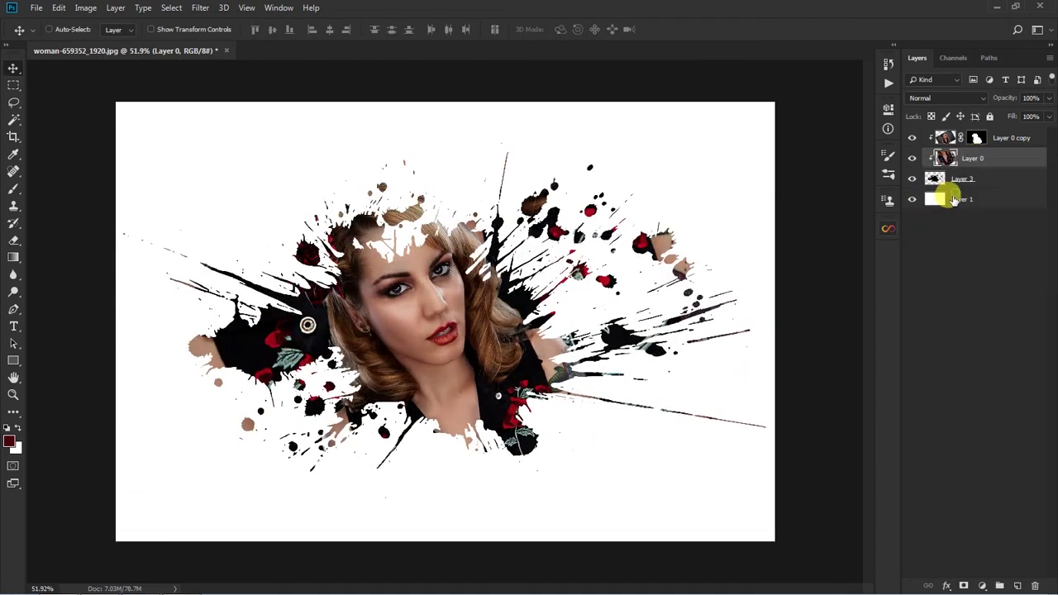
key(alt+t)
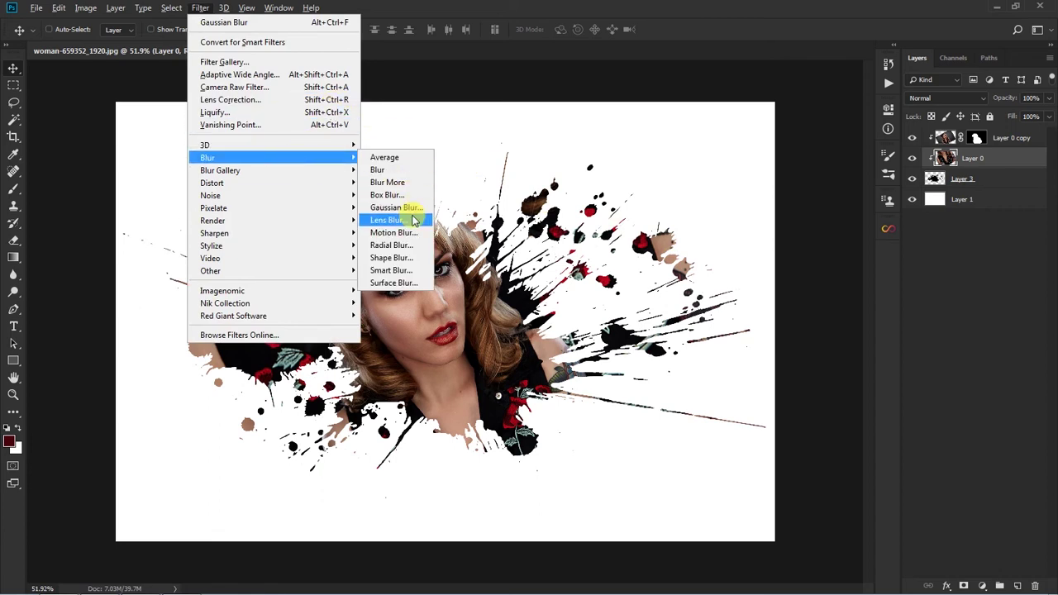
Give the lower woman layer a 7.6-pixel Gaussian blur and a slight brightening curve.
click(399, 208)
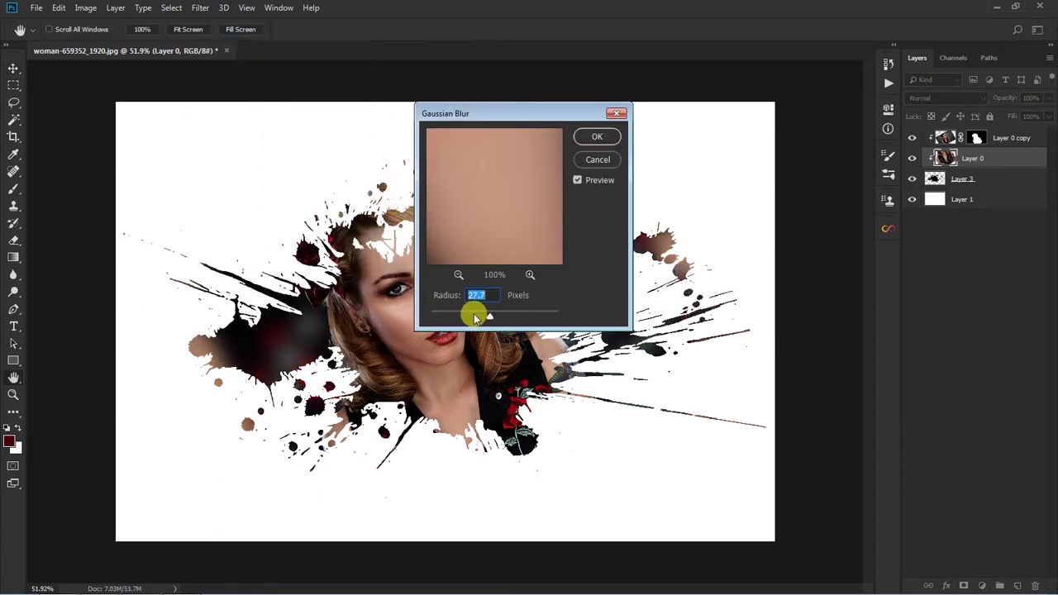
drag(475, 318, 486, 315)
key(Return)
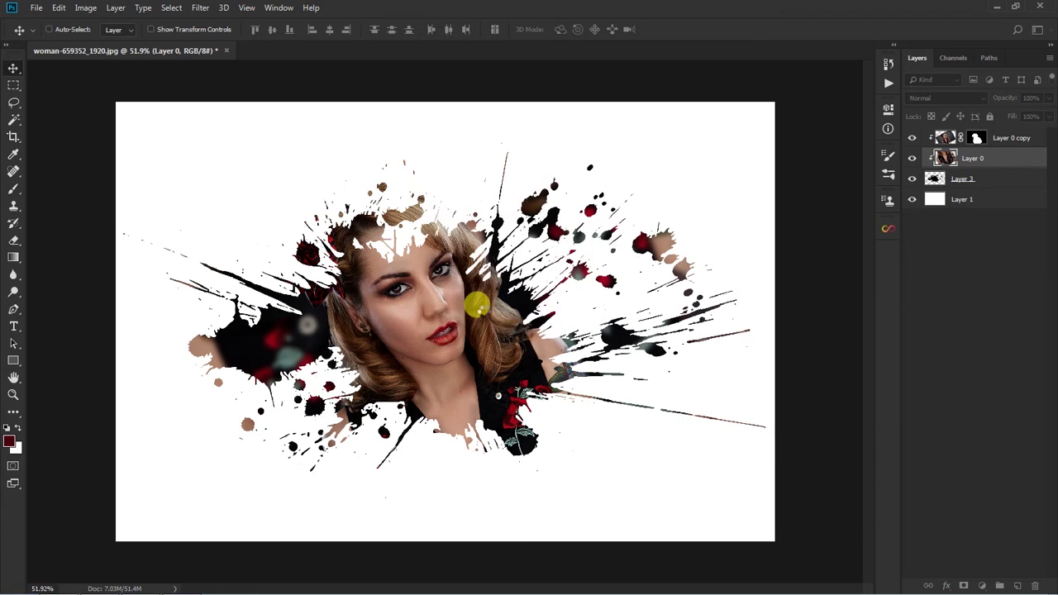
key(ctrl+m)
drag(784, 190, 766, 177)
key(Return)
Select the sharp Layer 0 copy from the canvas layer list.
key(v)
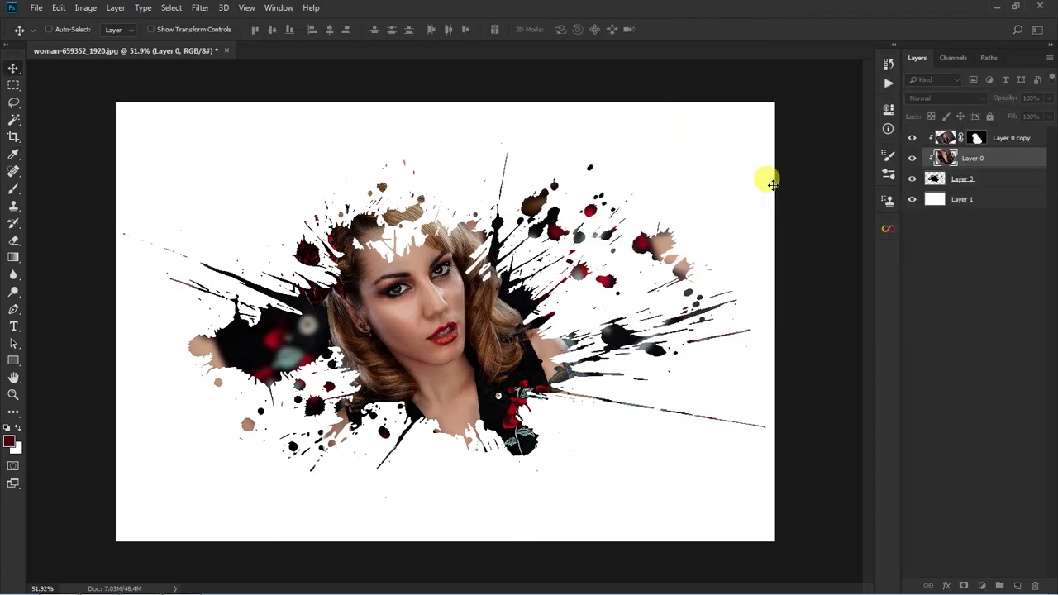
scroll(497, 302, up, 2)
right_click(440, 287)
click(463, 300)
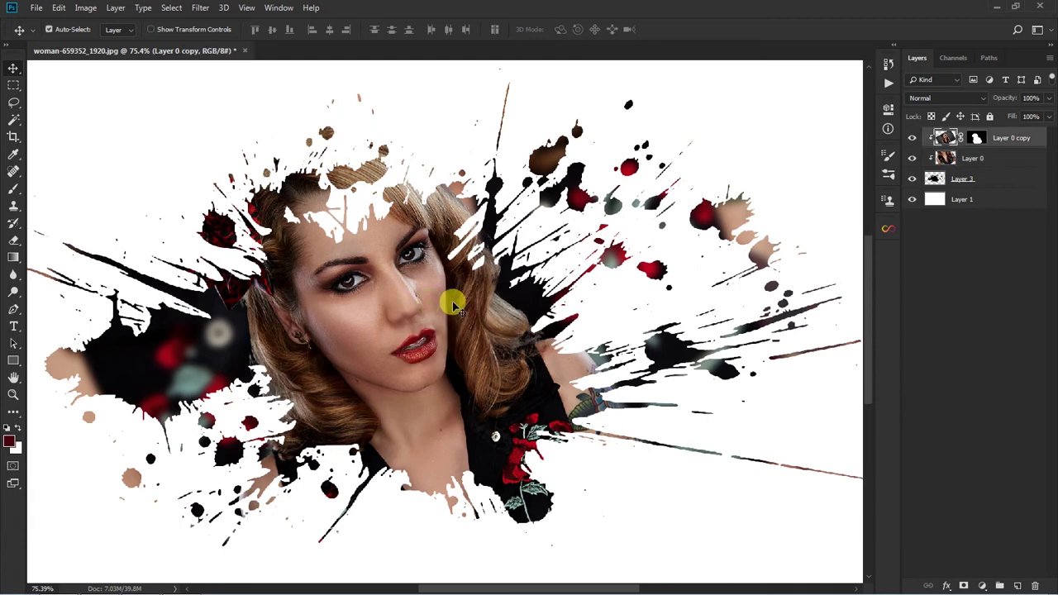
Apply a curve to Layer 0 copy lifting input 221 to output 231.
key(ctrl+m)
drag(808, 163, 809, 157)
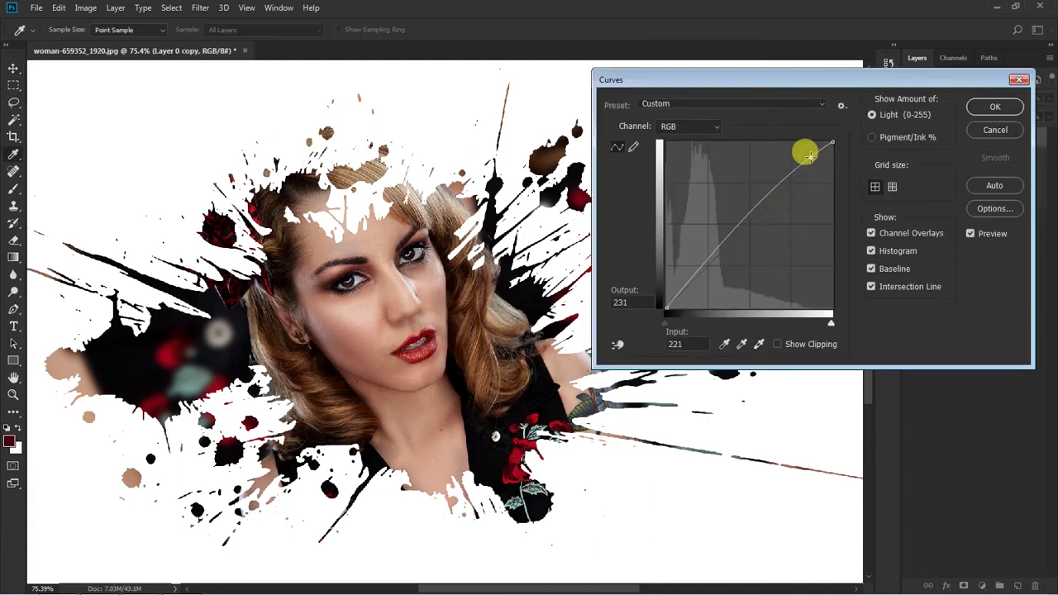
key(Return)
Select all four layers by dragging across the canvas.
scroll(812, 159, down, 2)
scroll(810, 158, down, 2)
drag(106, 118, 839, 553)
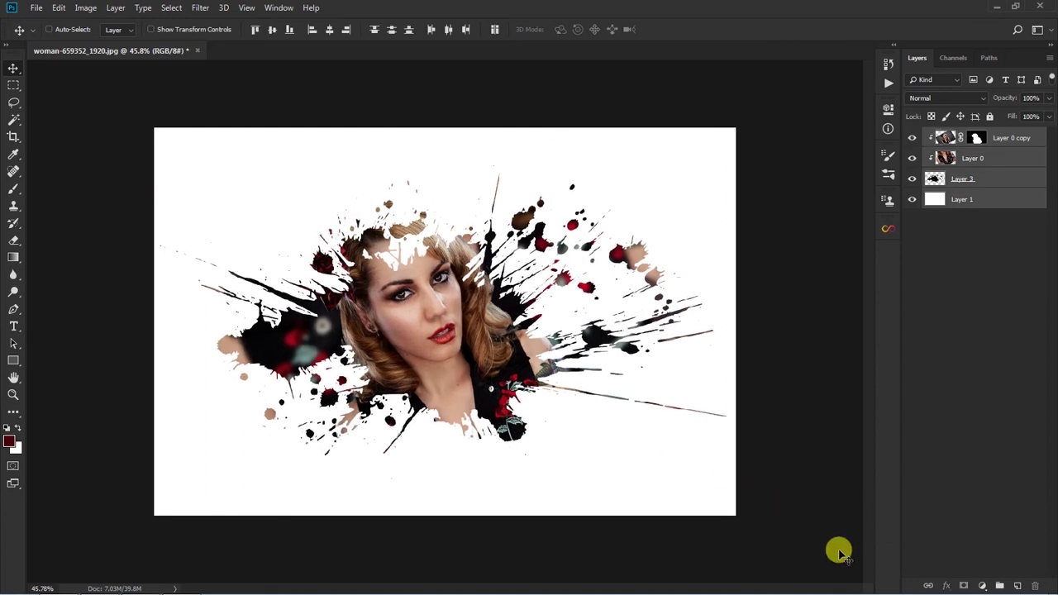
right_click(531, 329)
click(575, 359)
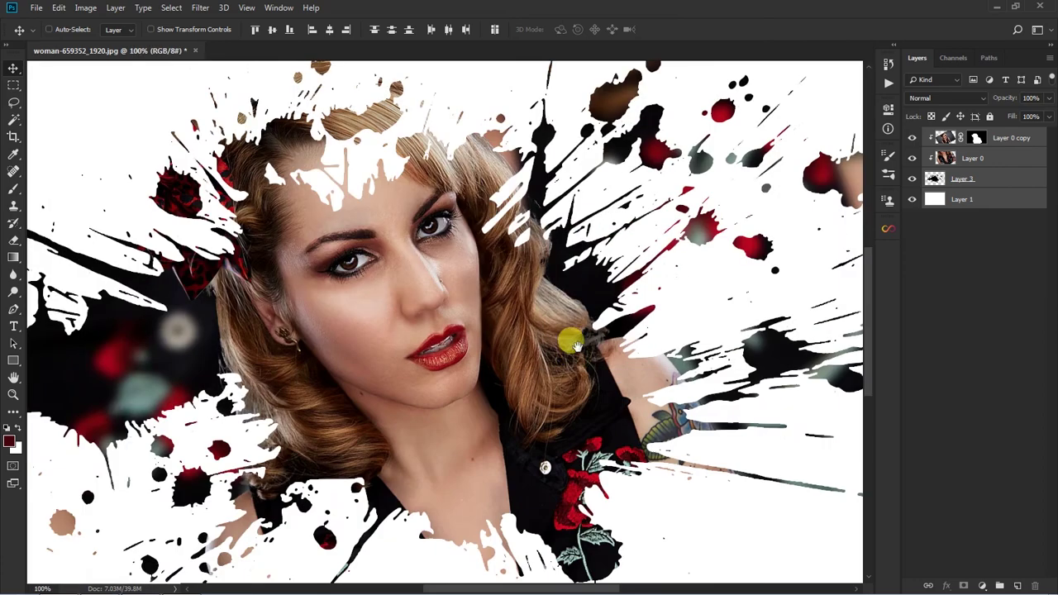
scroll(576, 318, down, 2)
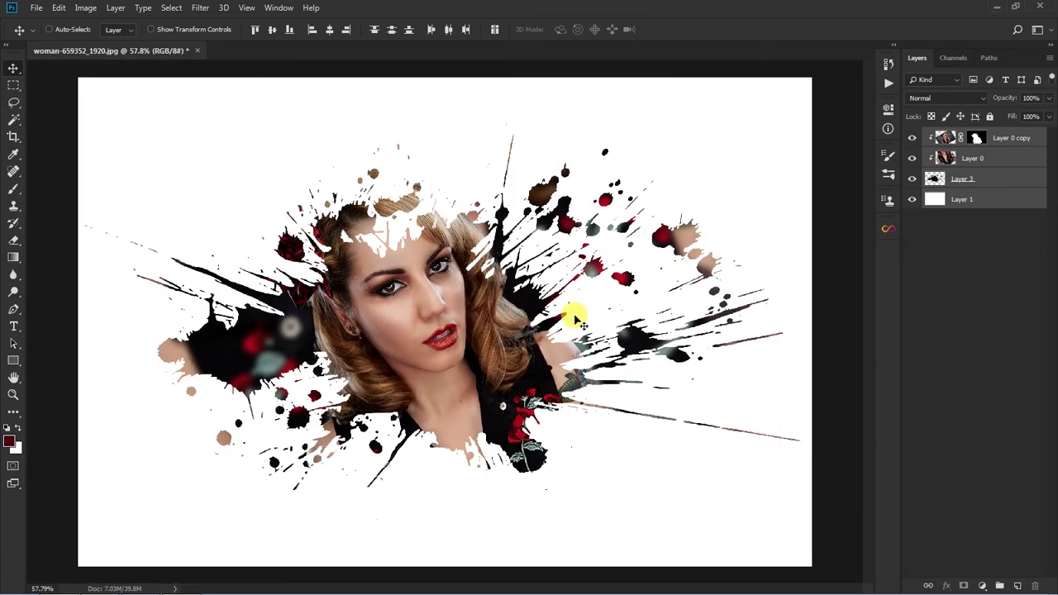